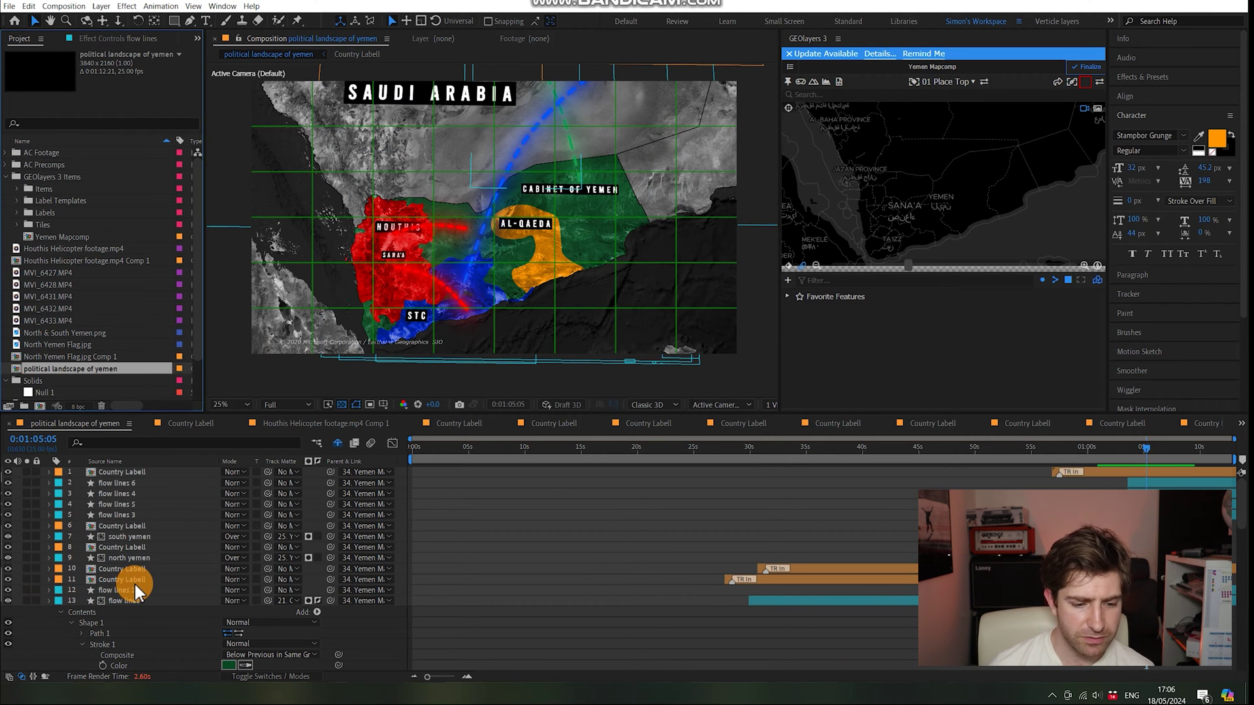
Collapse layer 13's shape contents and open layer 35, the Yemen Mapcomp precomp
left_click(49, 601)
scroll(156, 590, "down", 5)
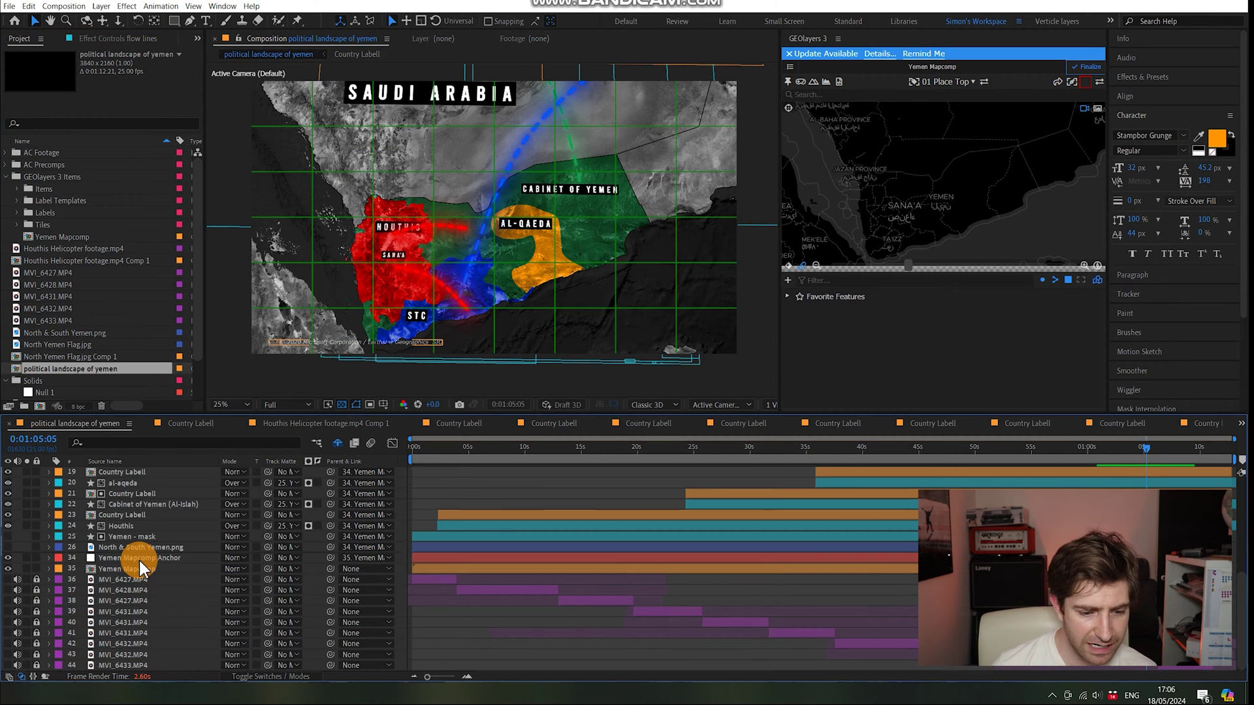
double_click(139, 568)
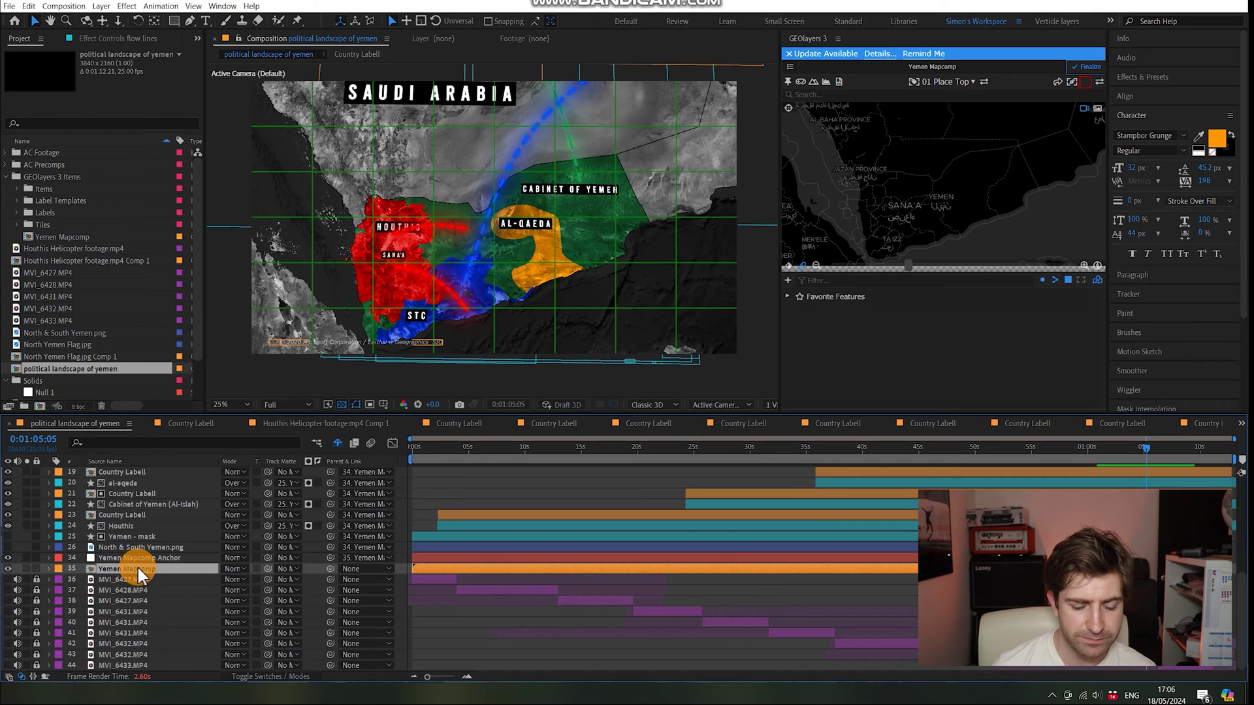
In Yemen Mapcomp's Composition Settings, swap the frame to Width 2160 and Height 3840
left_click(66, 10)
left_click(273, 72)
key("ctrl+k")
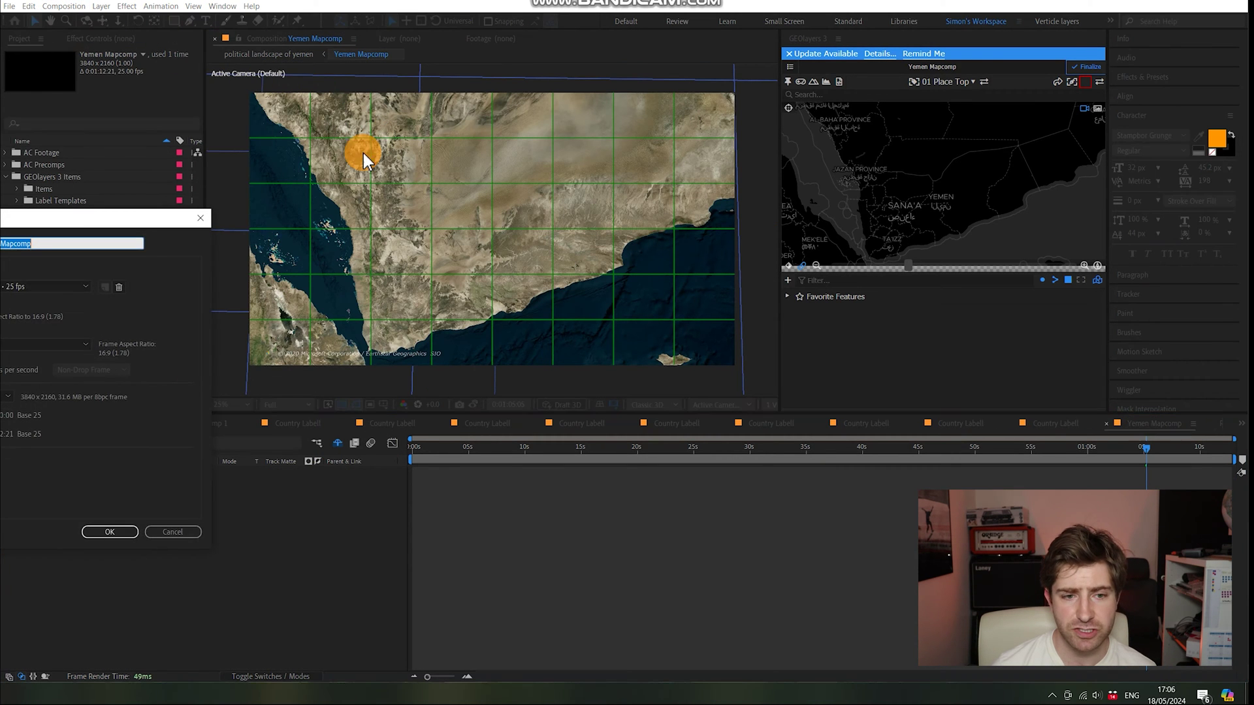
left_click_drag(76, 211, 276, 198)
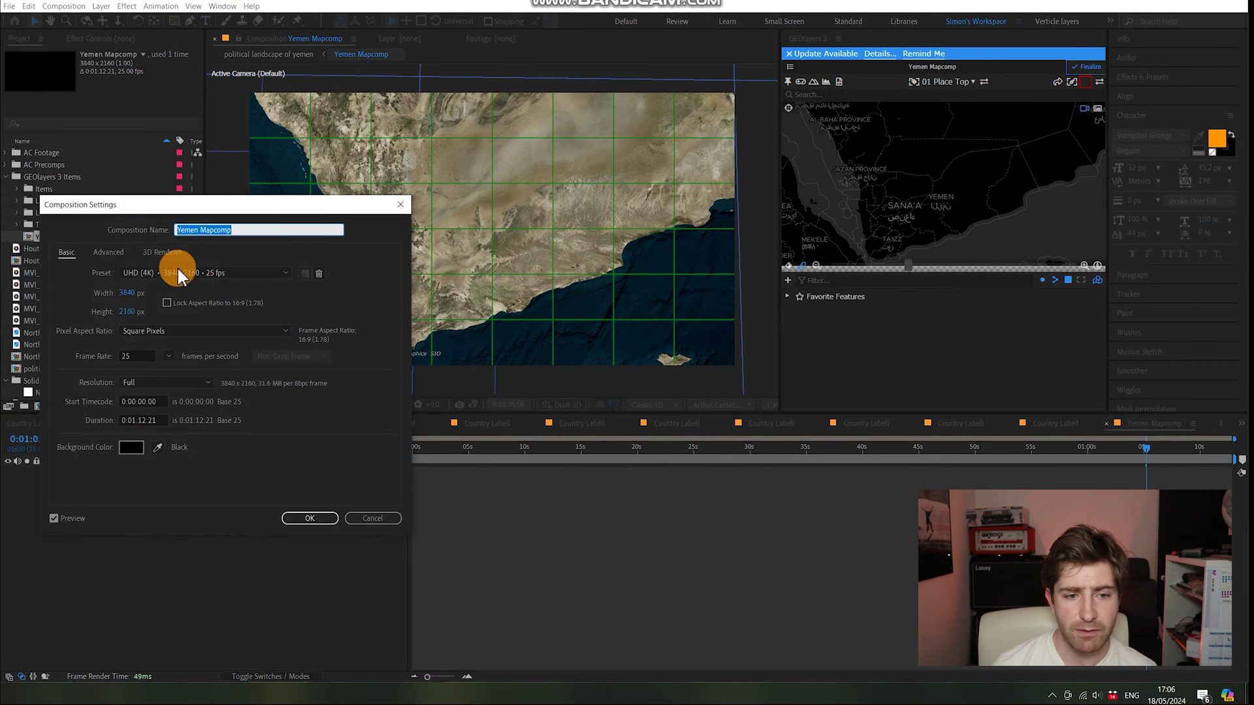
left_click(130, 312)
key("ctrl+c")
type("38")
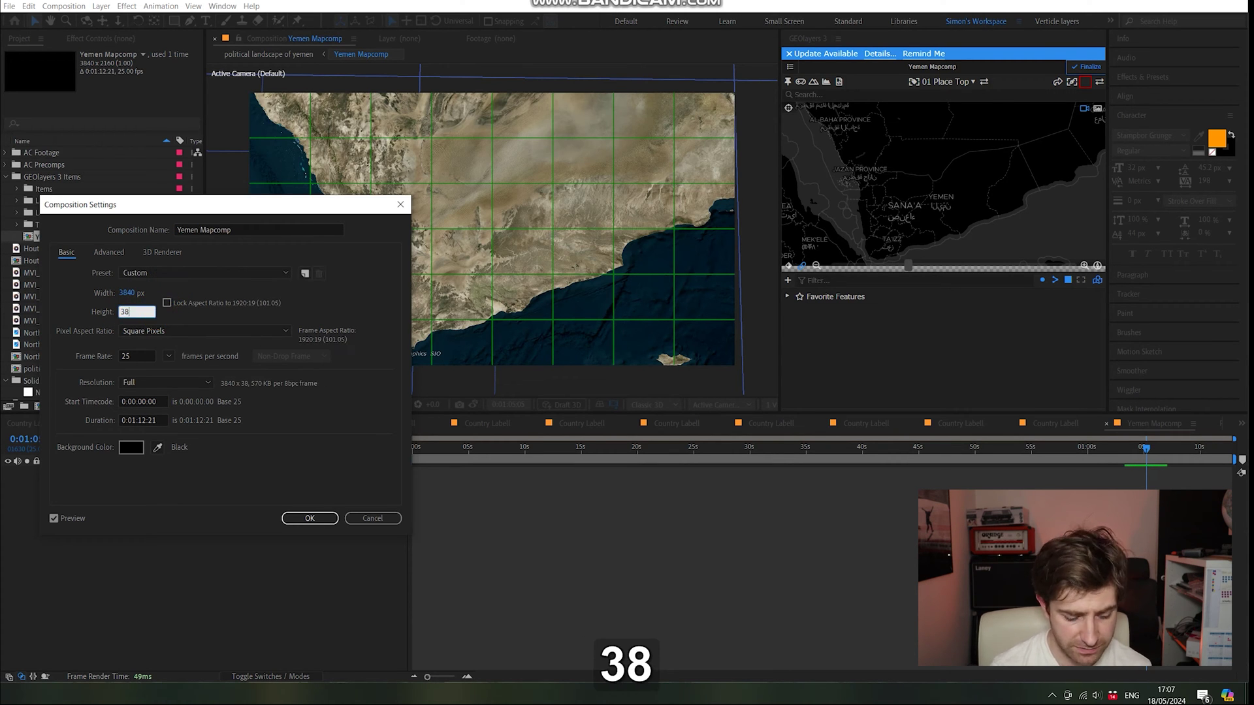
type("40")
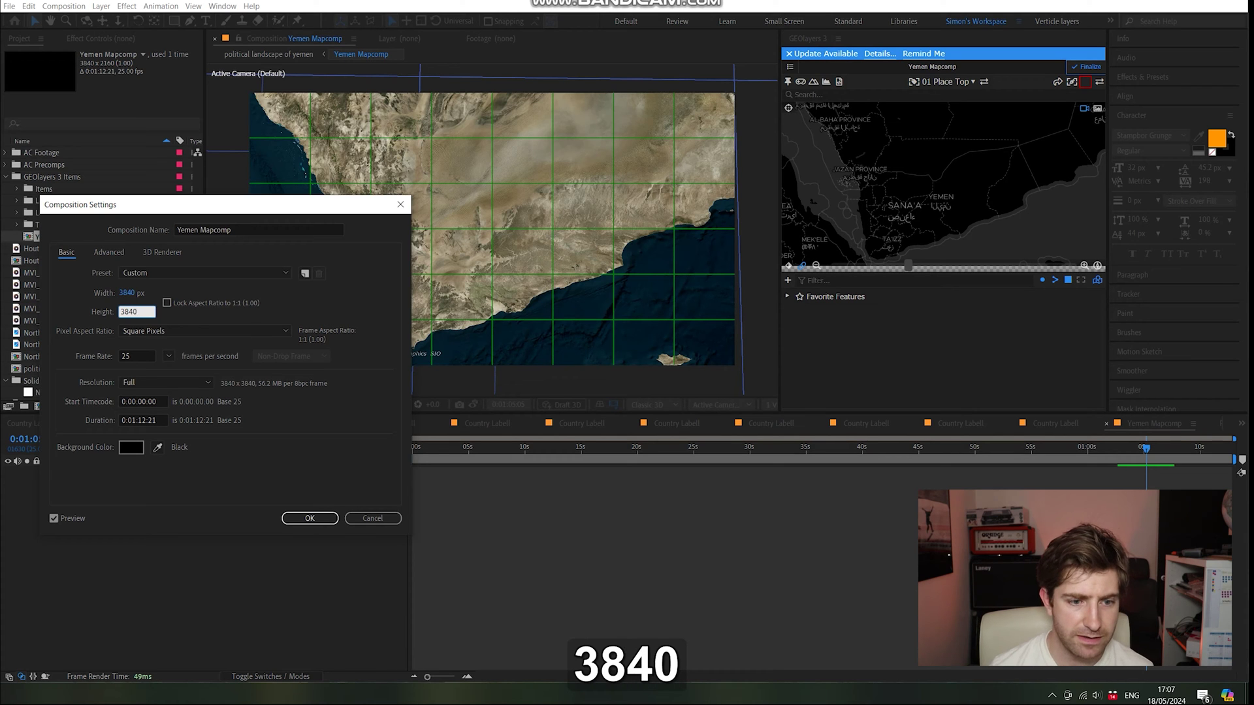
left_click(131, 293)
key("ctrl+v")
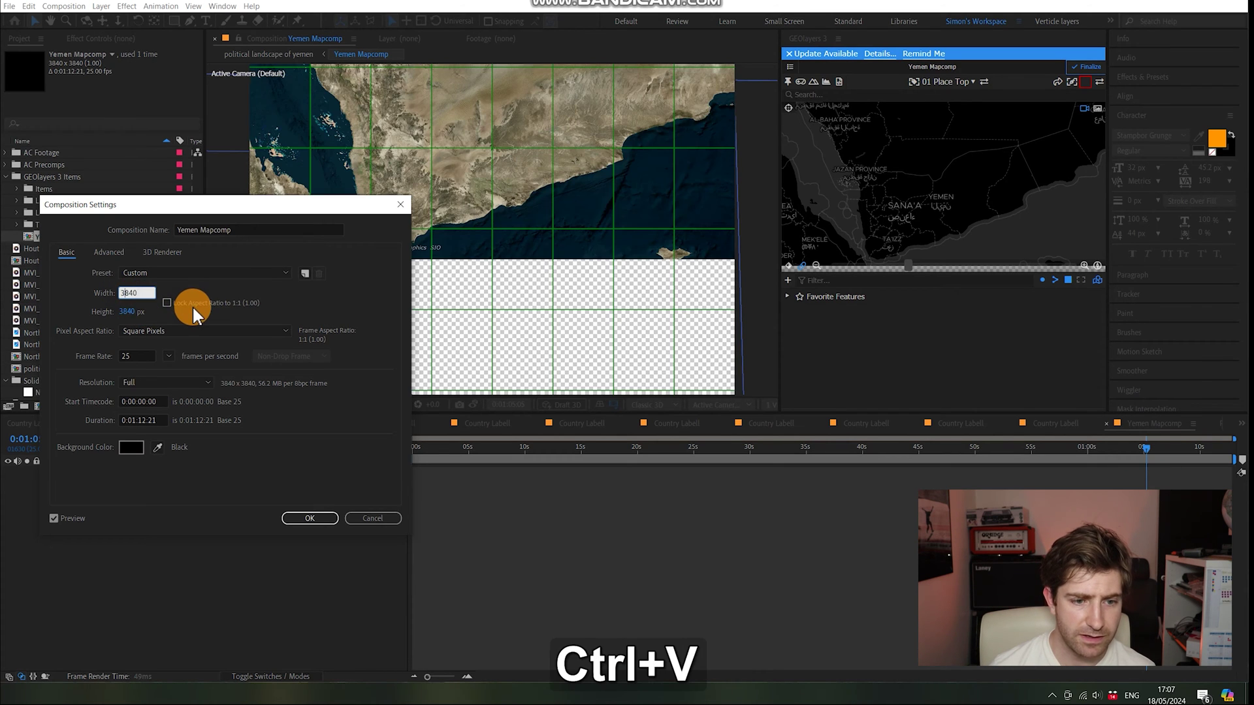
left_click(141, 289)
key("ctrl+v")
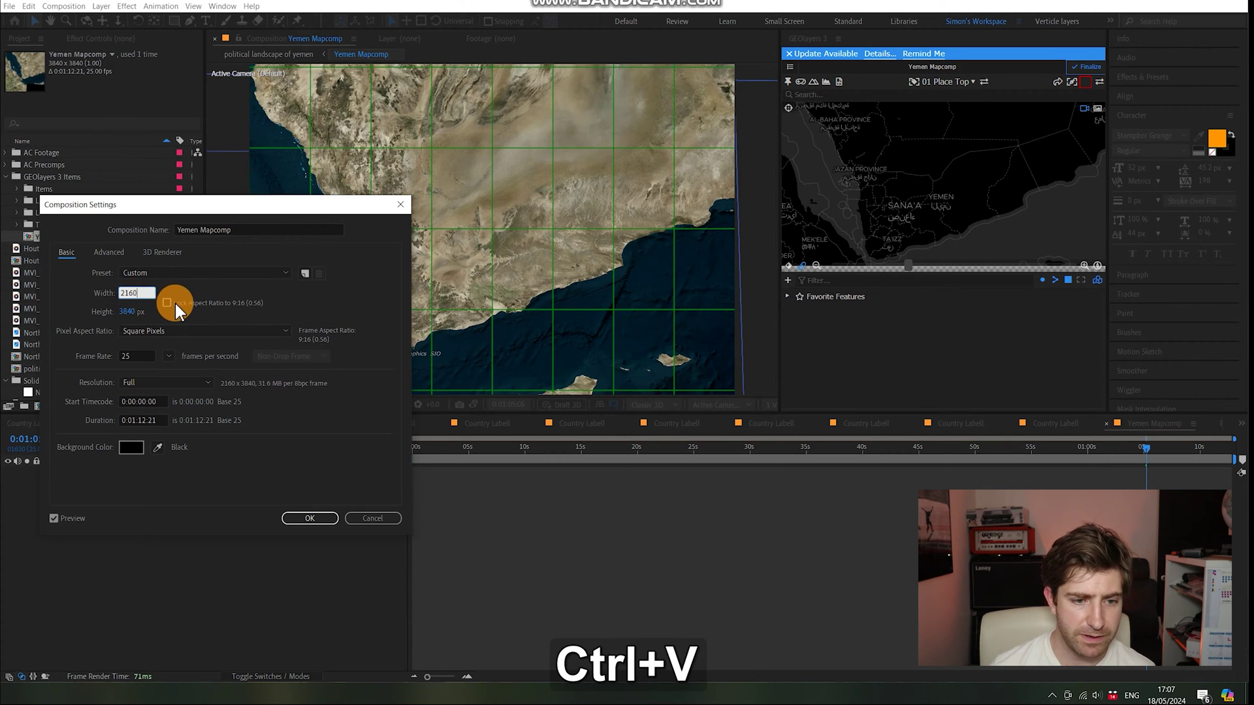
left_click(310, 520)
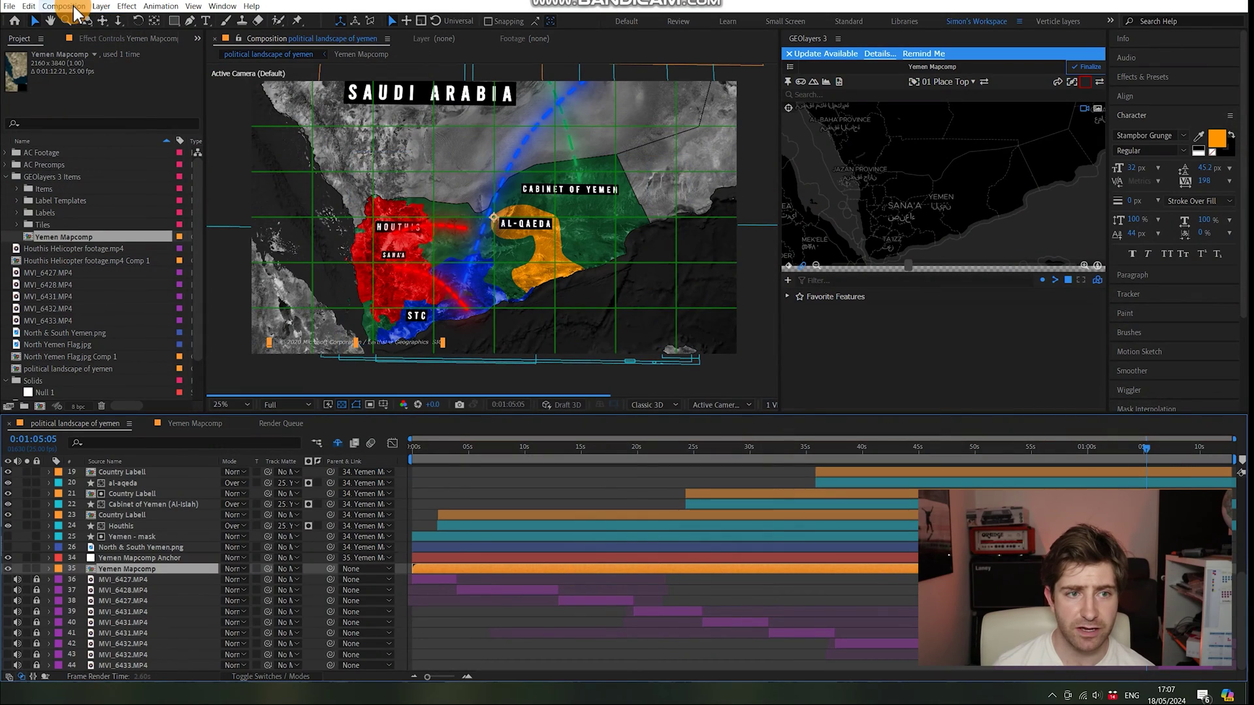
Set the political landscape of yemen composition settings to Width 2160 and Height 3840
left_click(75, 7)
left_click(100, 36)
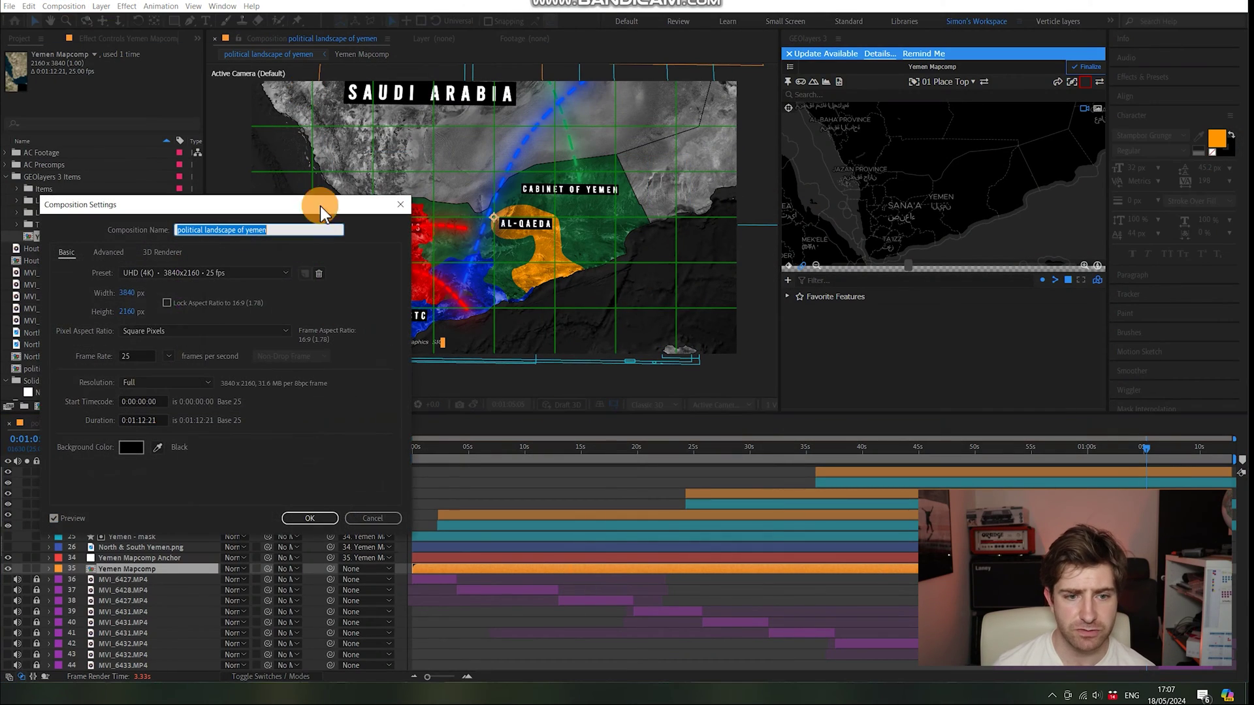
left_click(131, 311)
key("ctrl+c")
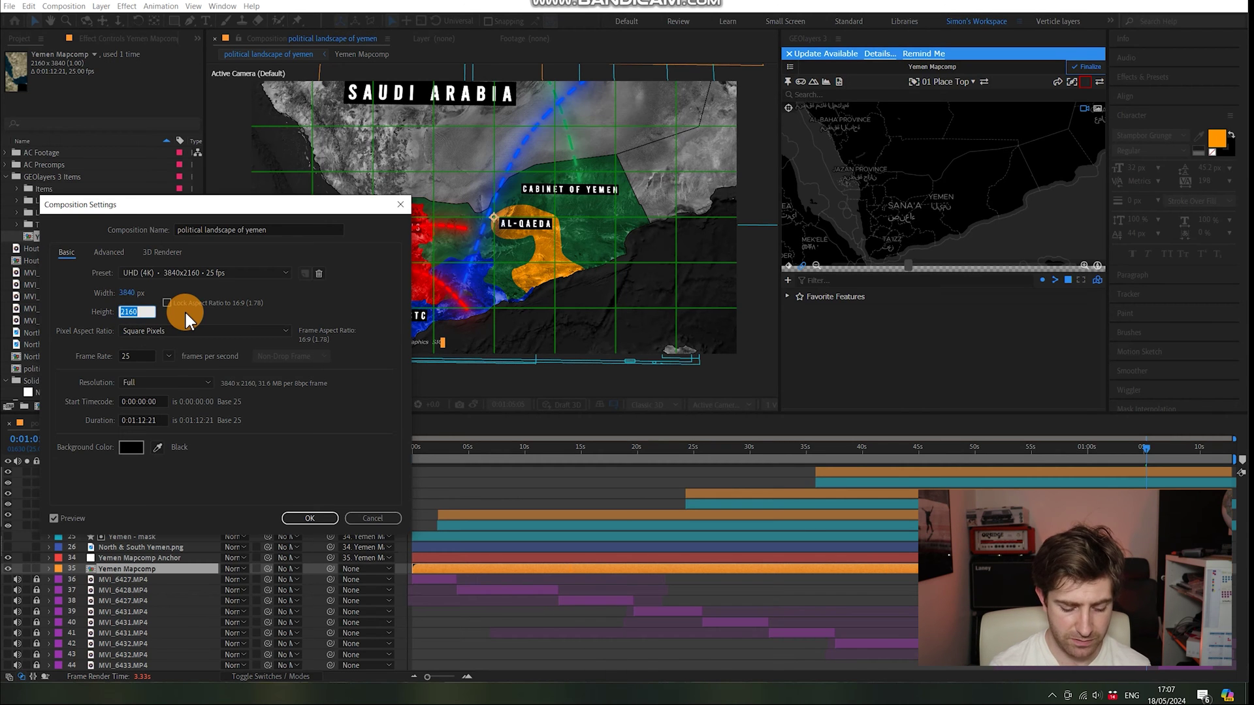
type("3840")
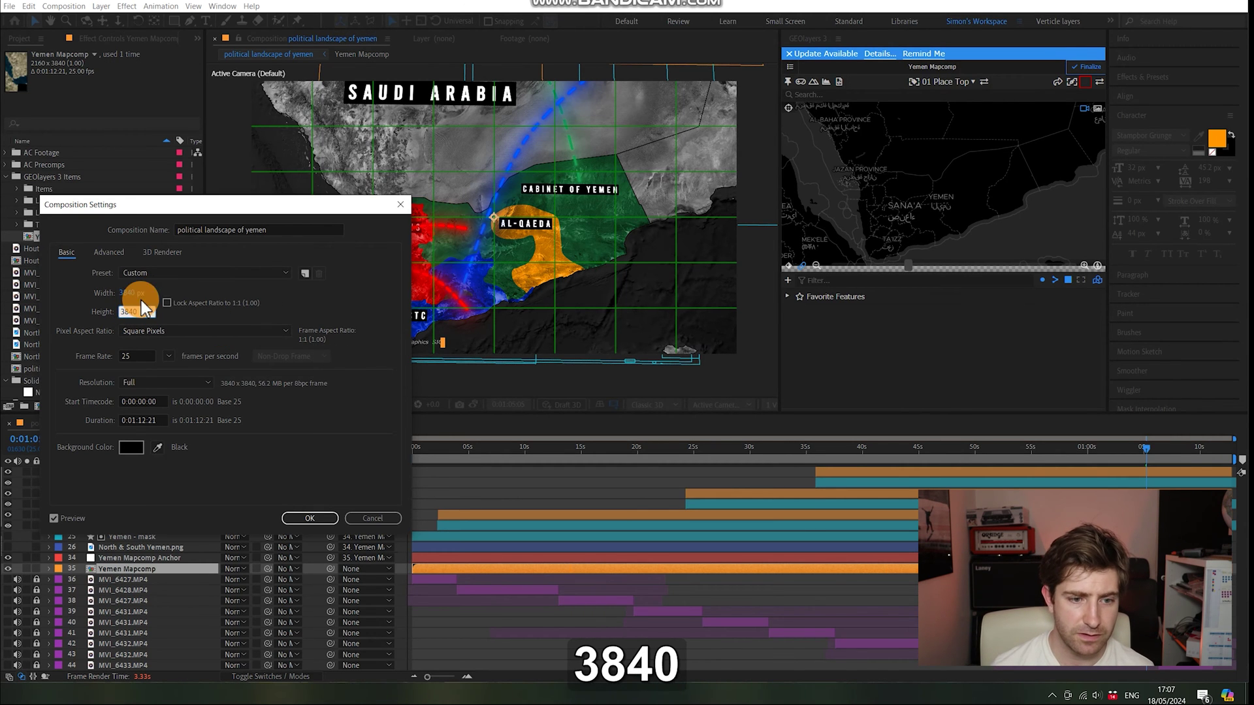
left_click(127, 292)
key("ctrl+v")
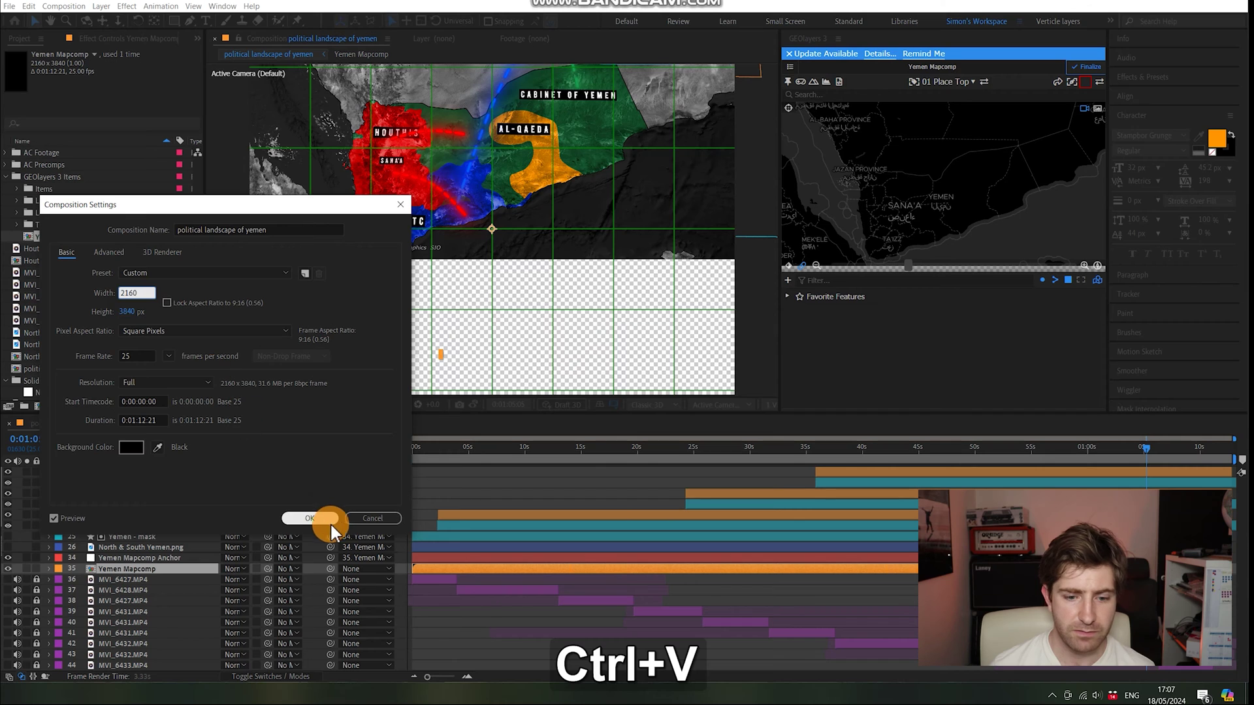
left_click(326, 521)
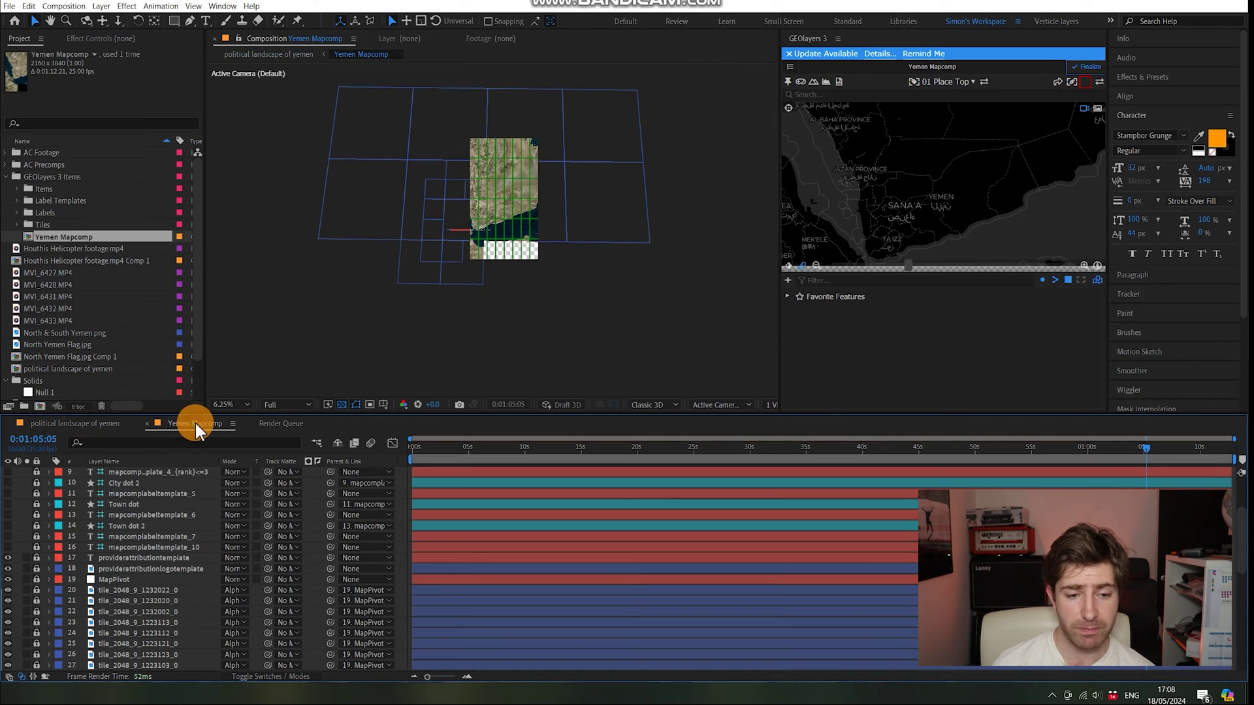
Reveal shy layers, unlock providerattributiontemplate, and drag the attribution text down-right on the map
scroll(486, 256, "up", 1)
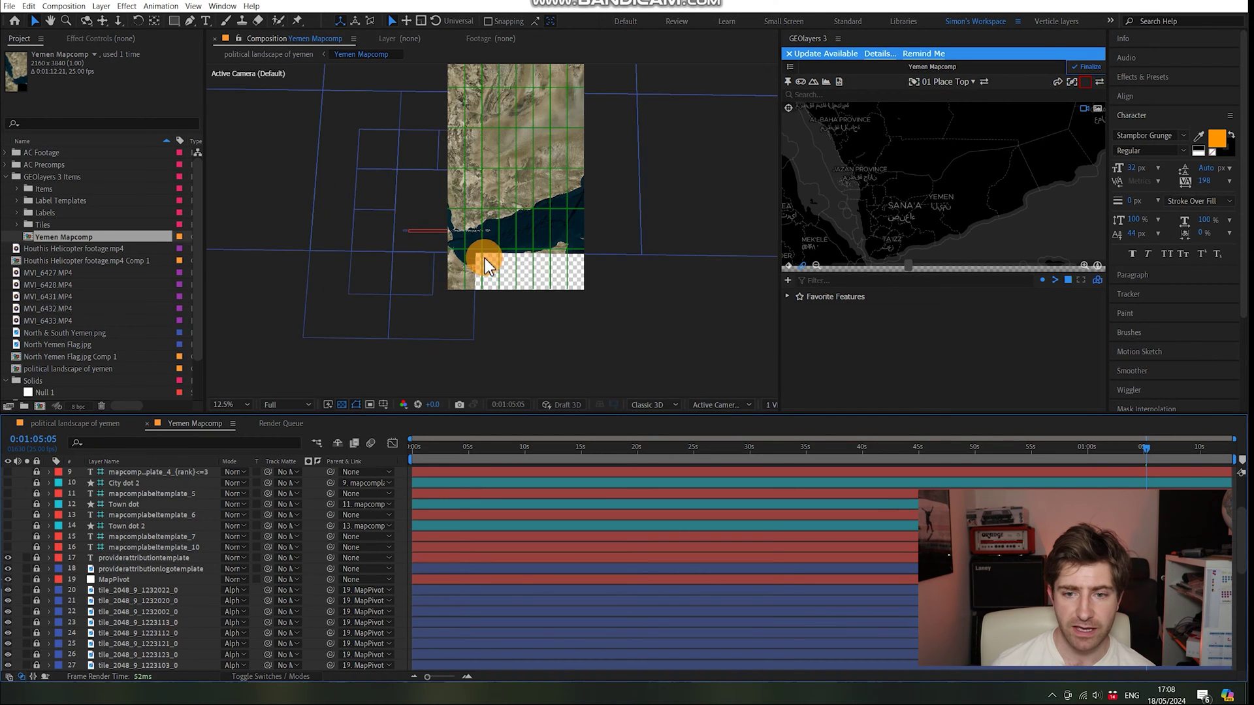
scroll(484, 257, "up", 1)
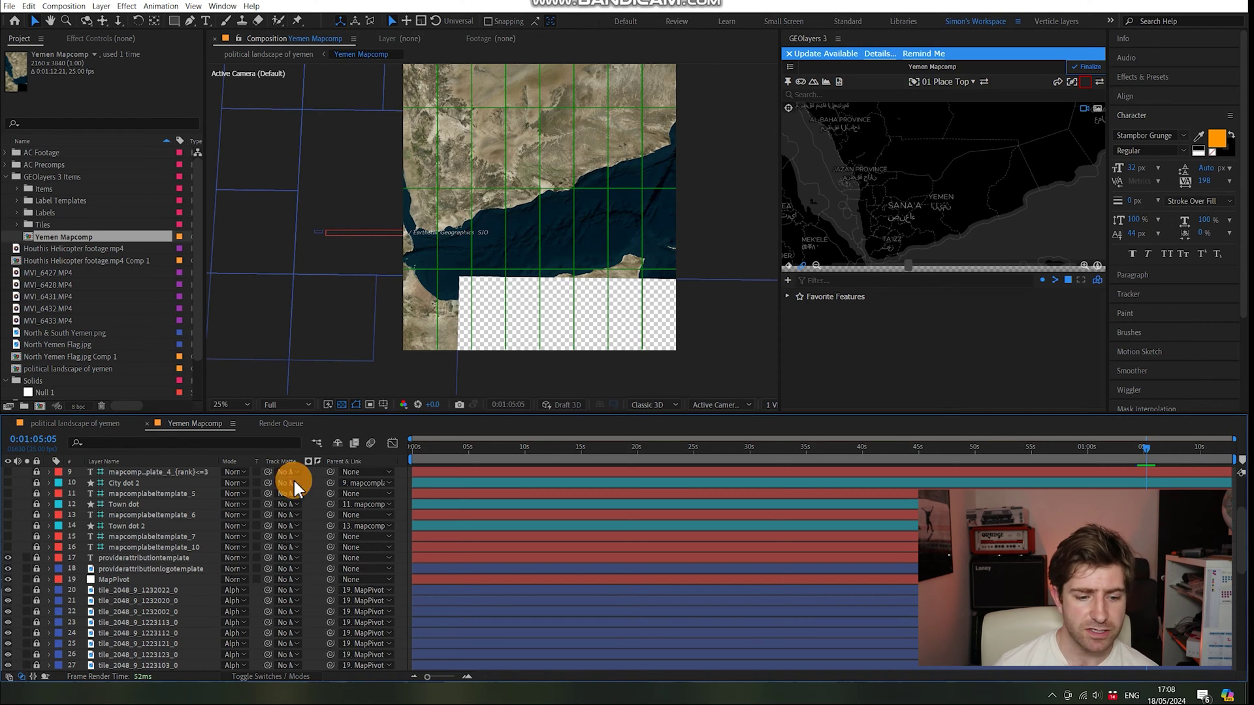
left_click(337, 445)
scroll(179, 588, "down", 5)
scroll(157, 568, "up", 3)
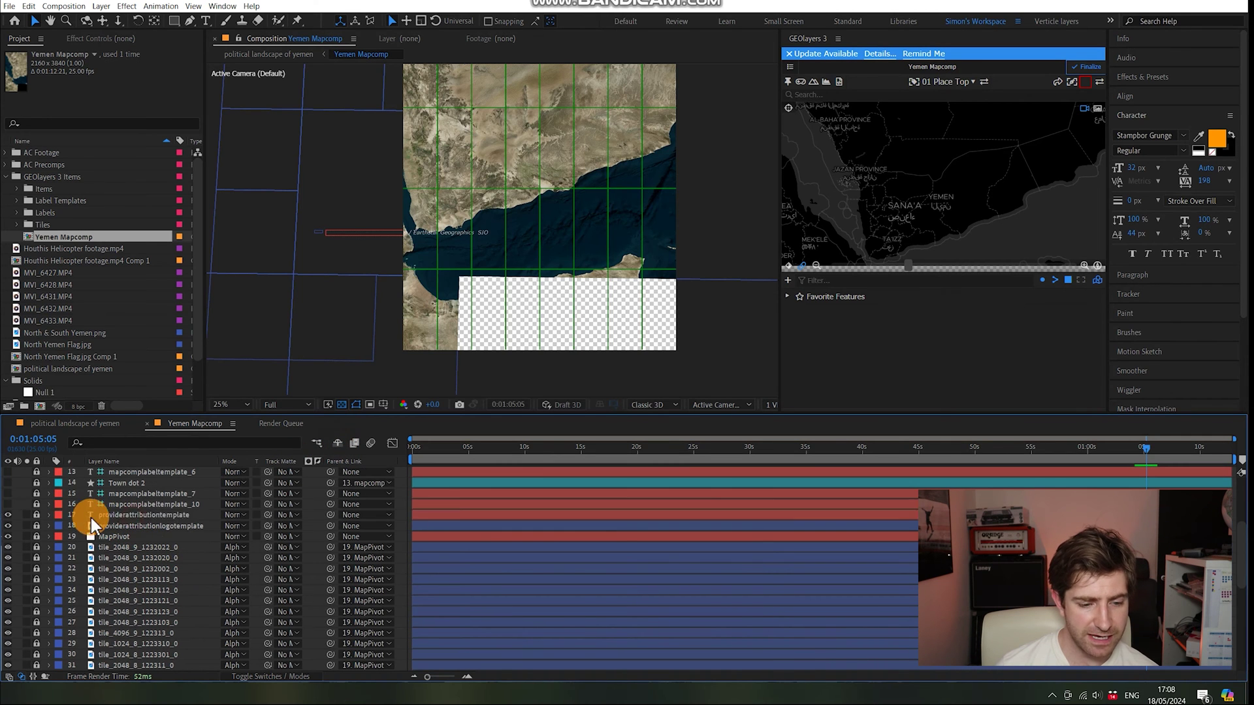
left_click(37, 515)
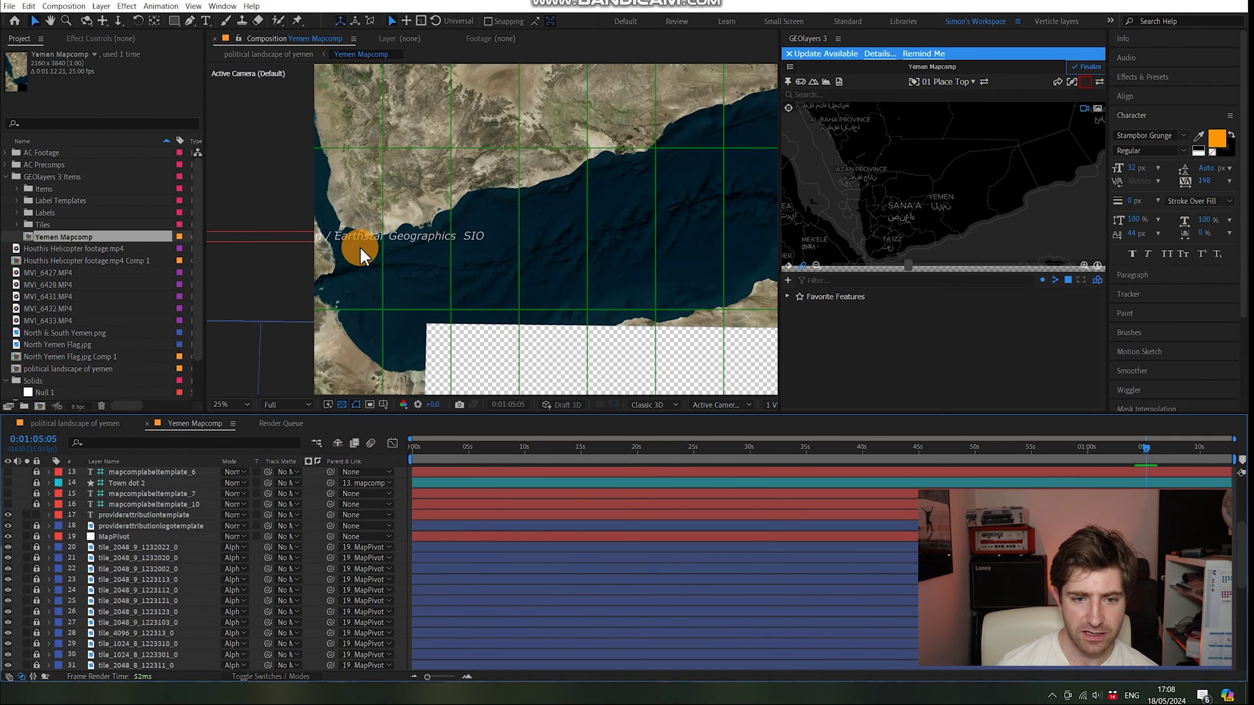
left_click(344, 232)
left_click_drag(343, 233, 450, 338)
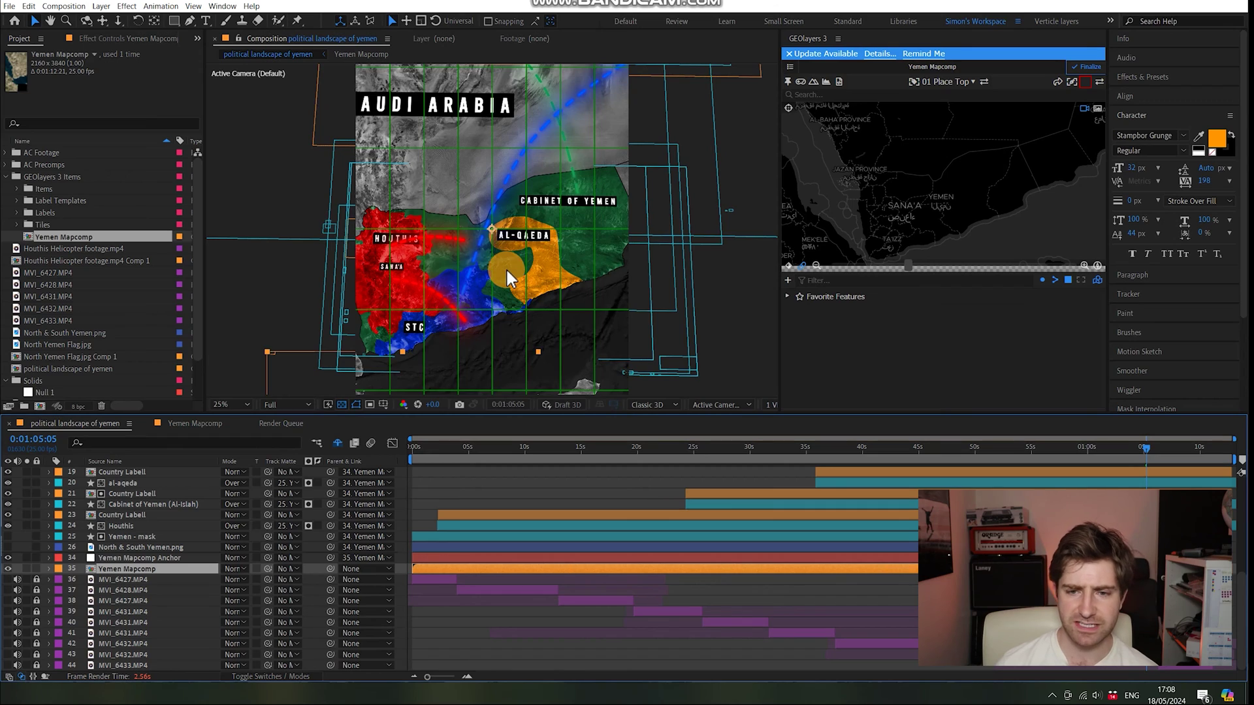
Show layer 35 Yemen Mapcomp's keyframed Latitude, Longitude, Zoom, Bearing and Pitch with U
scroll(507, 271, "down", 1)
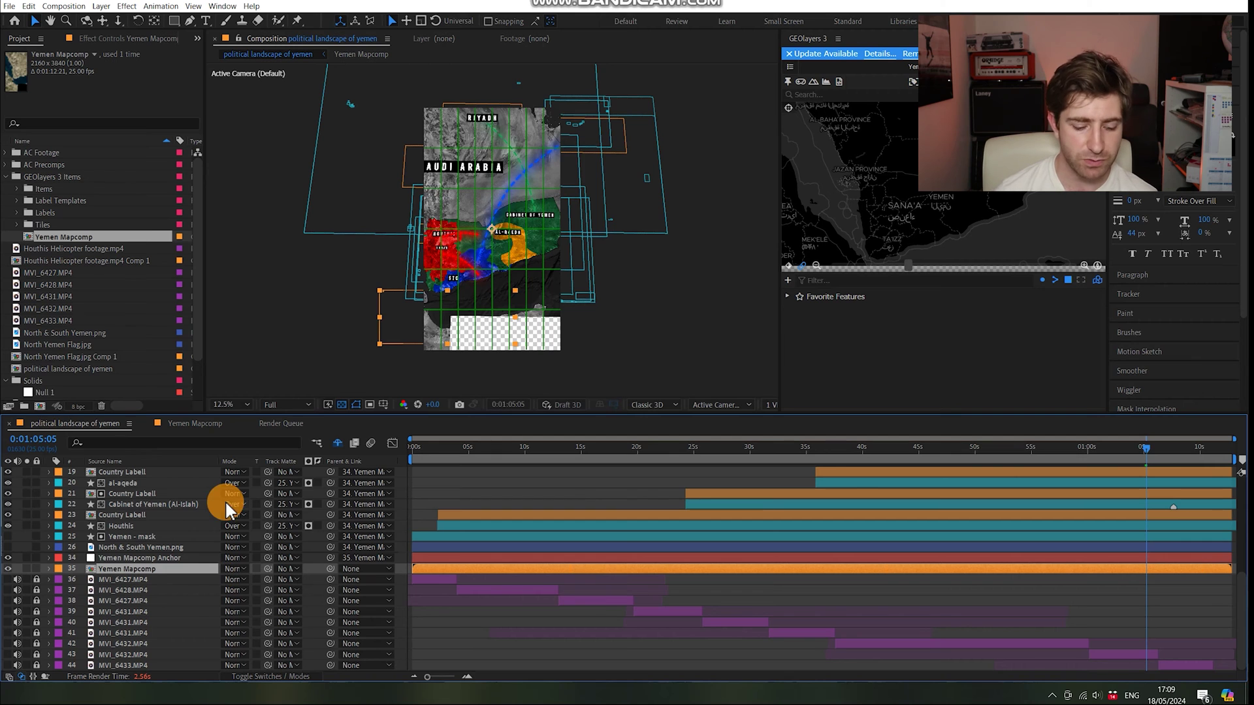
key("u")
scroll(535, 520, "down", 3)
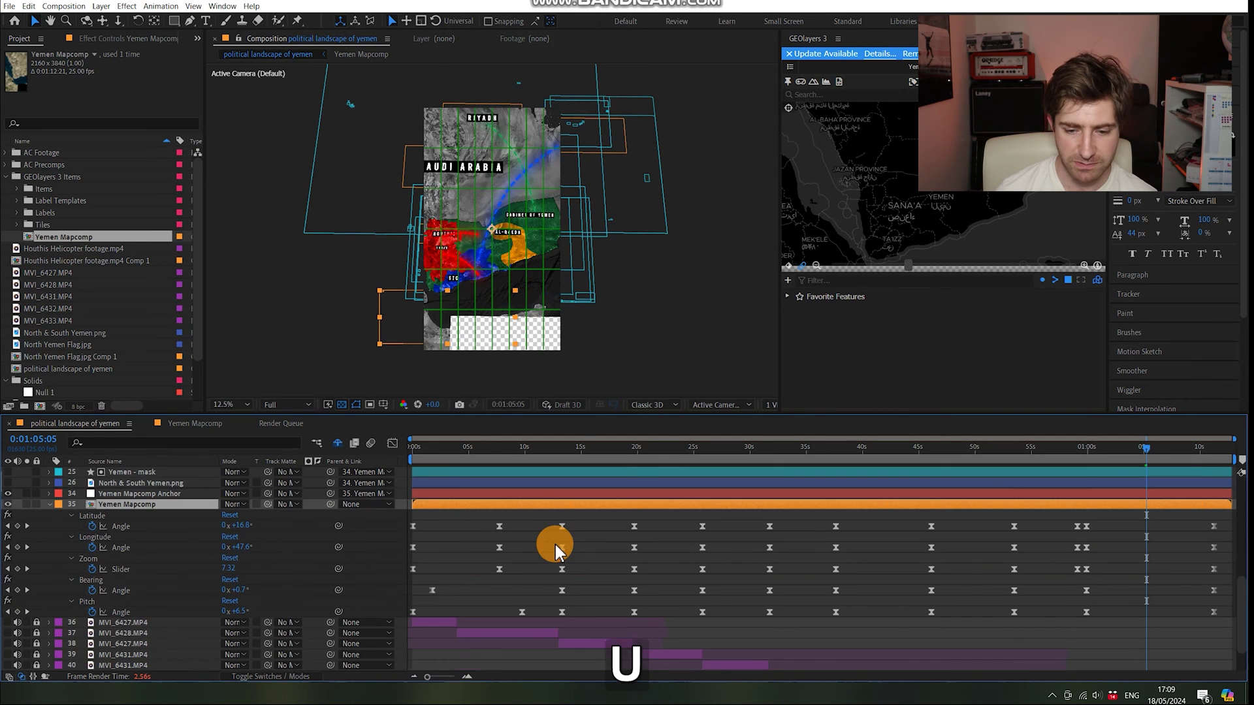
Add a Zoom Slider expression reading 'offsetamount = -0.5;' then 'value + offsetamount;'
right_click(94, 568)
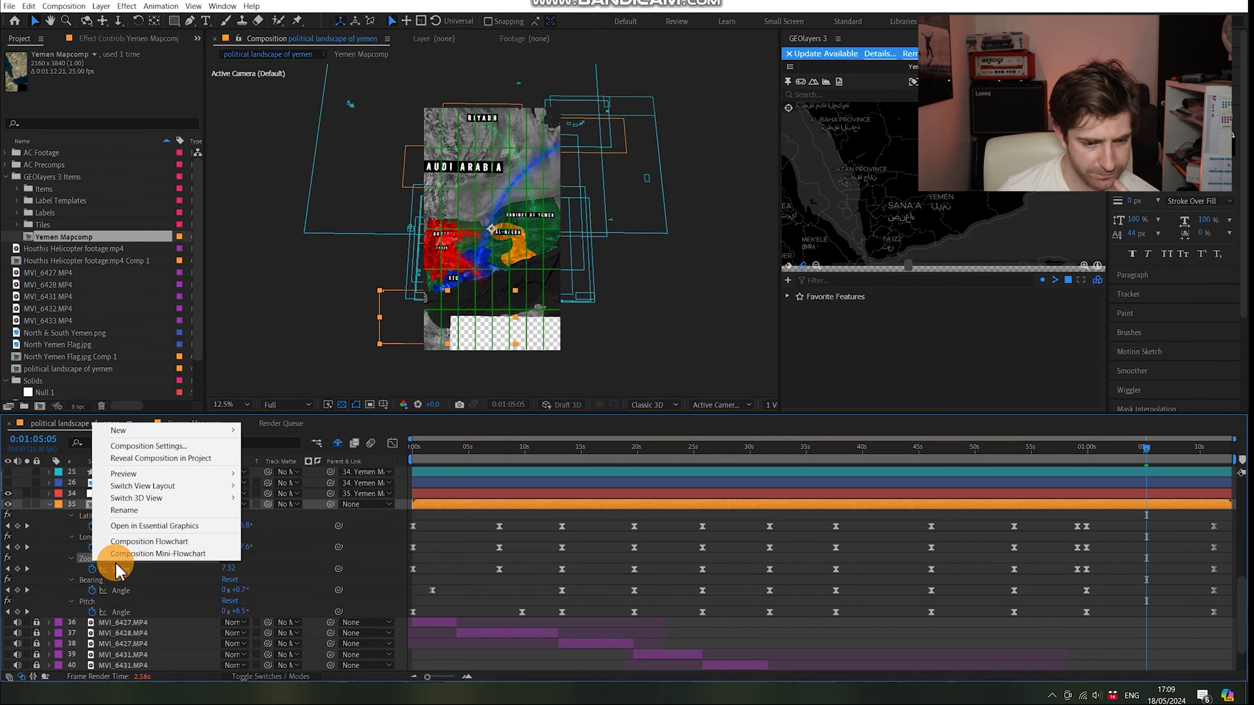
right_click(118, 572)
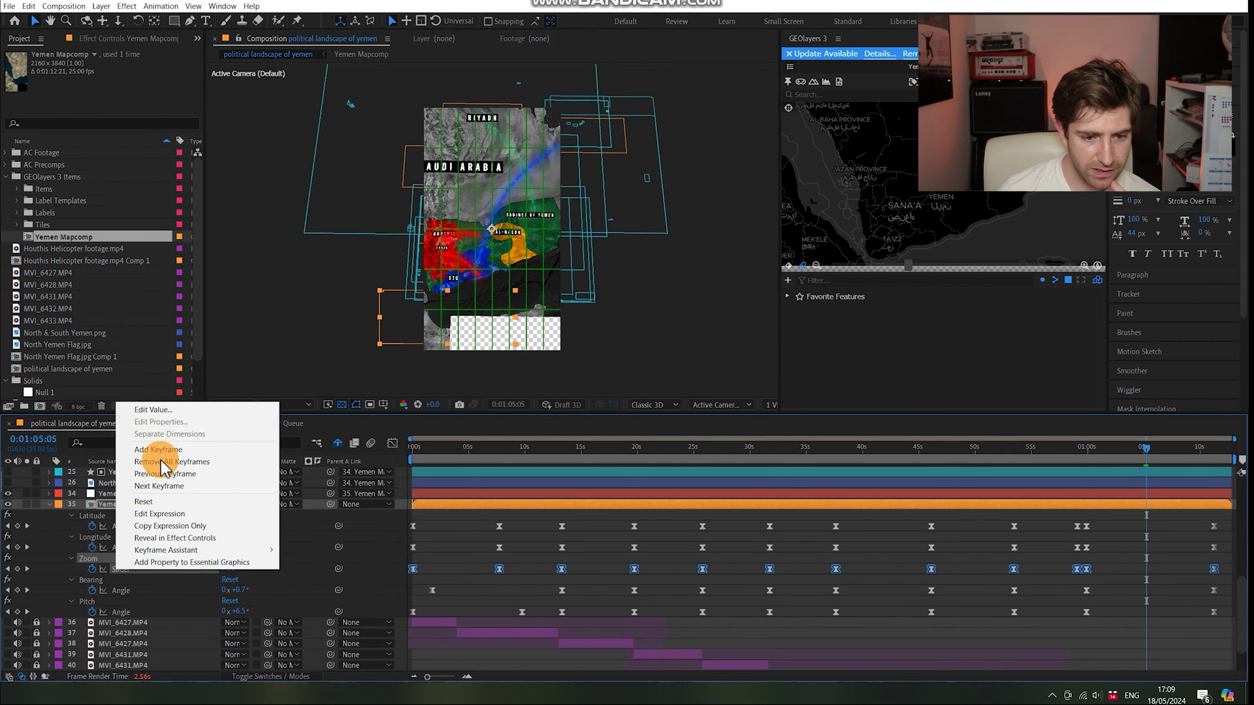
left_click(163, 514)
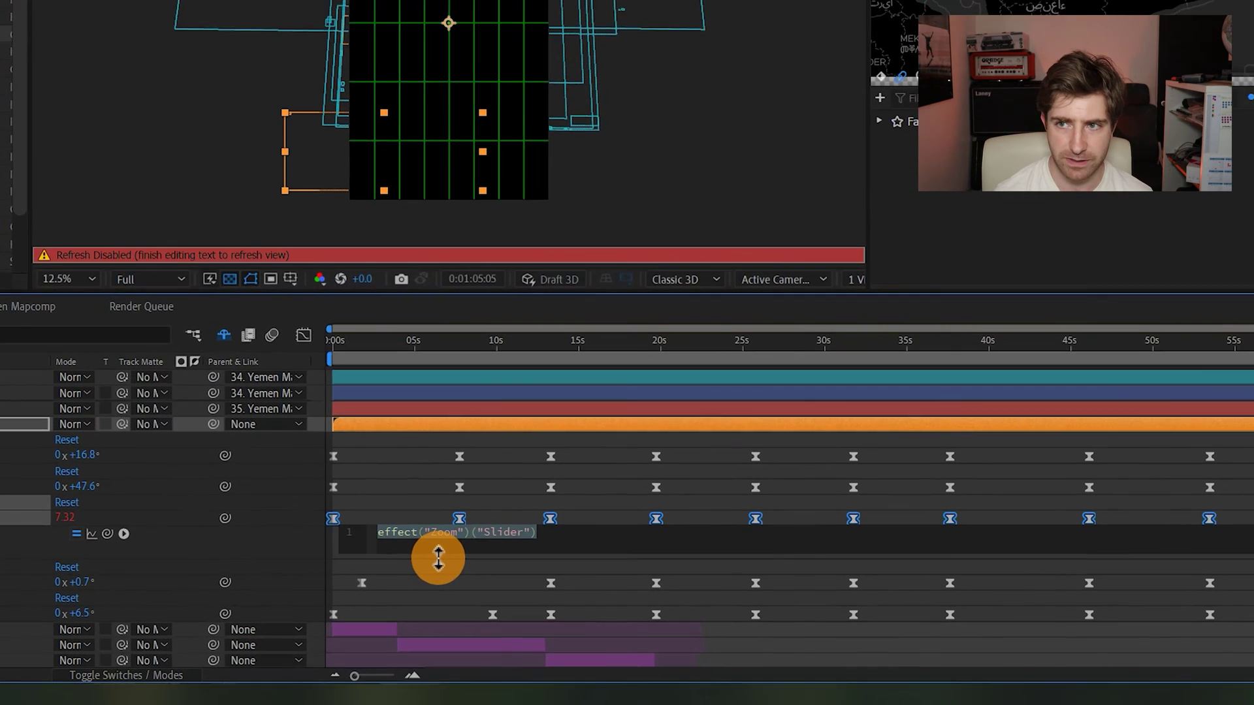
type("offs")
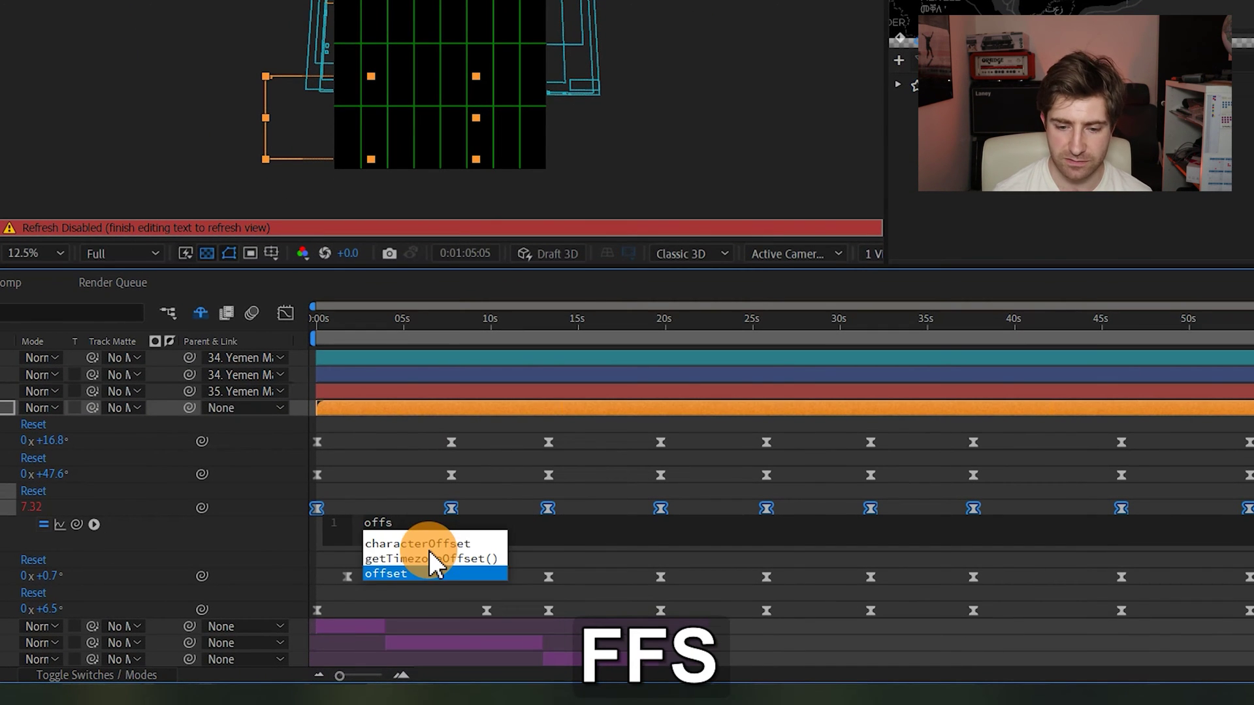
type("etamount")
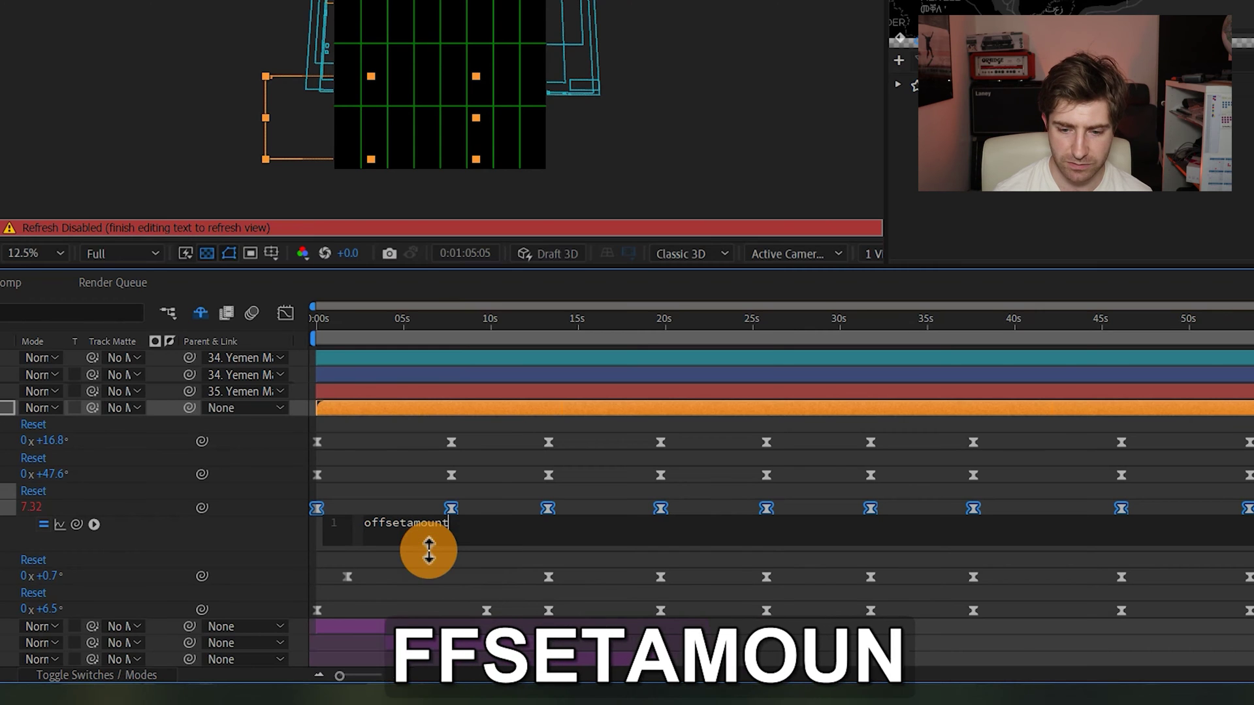
type(" = -")
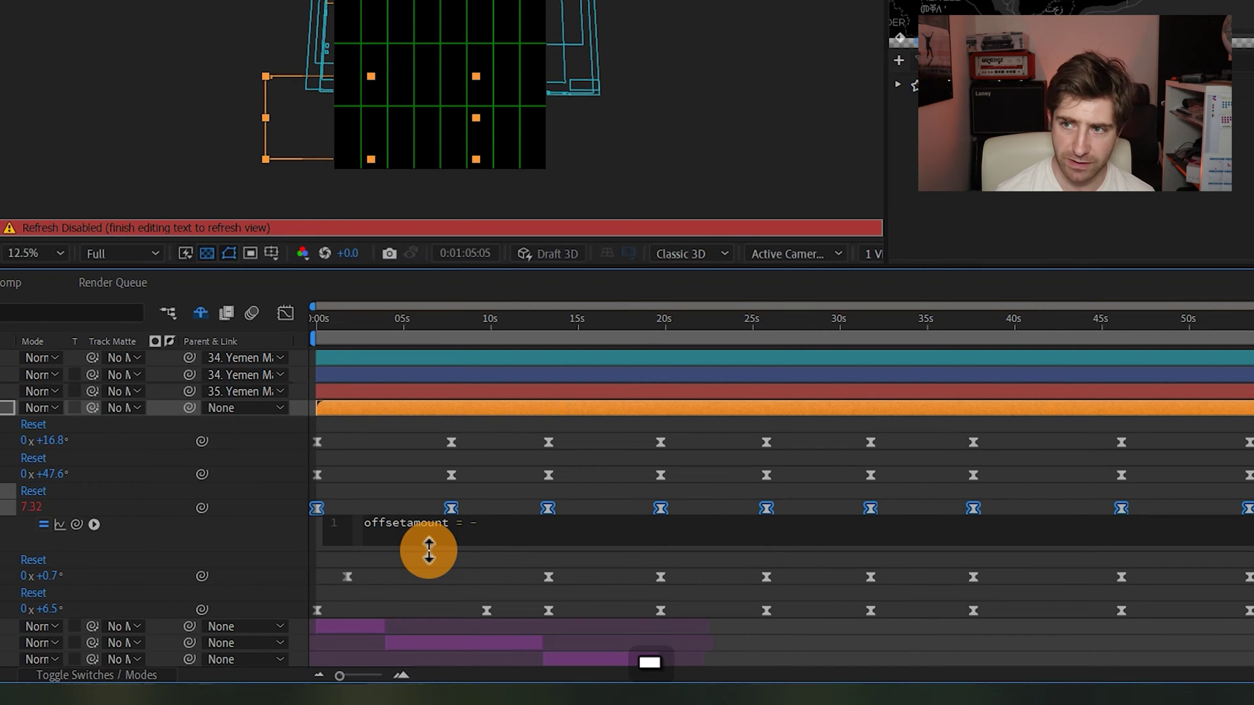
type("0")
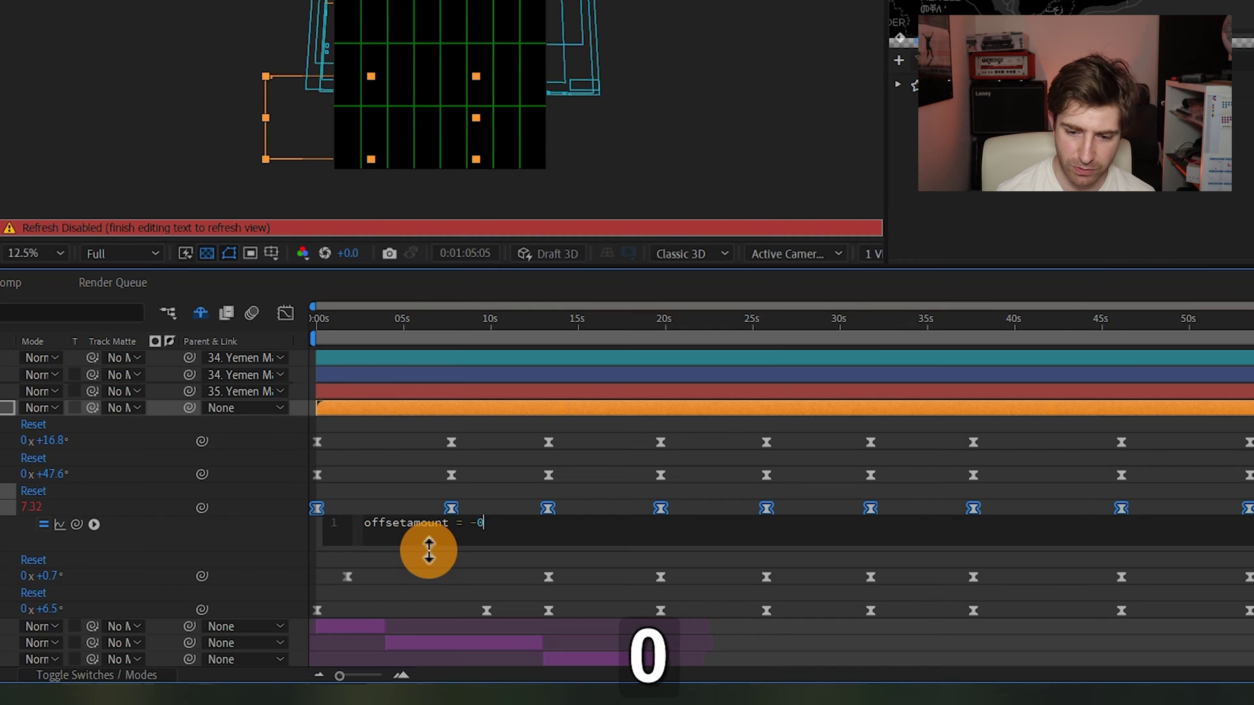
type(".5")
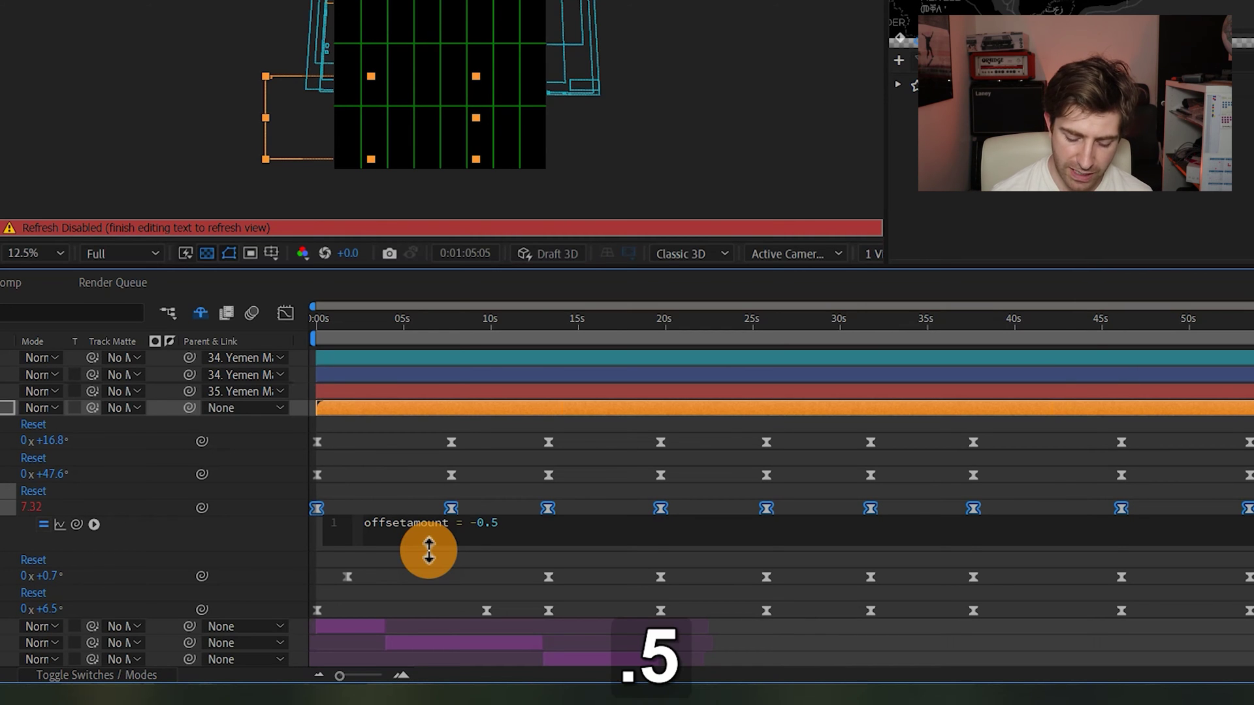
type(";")
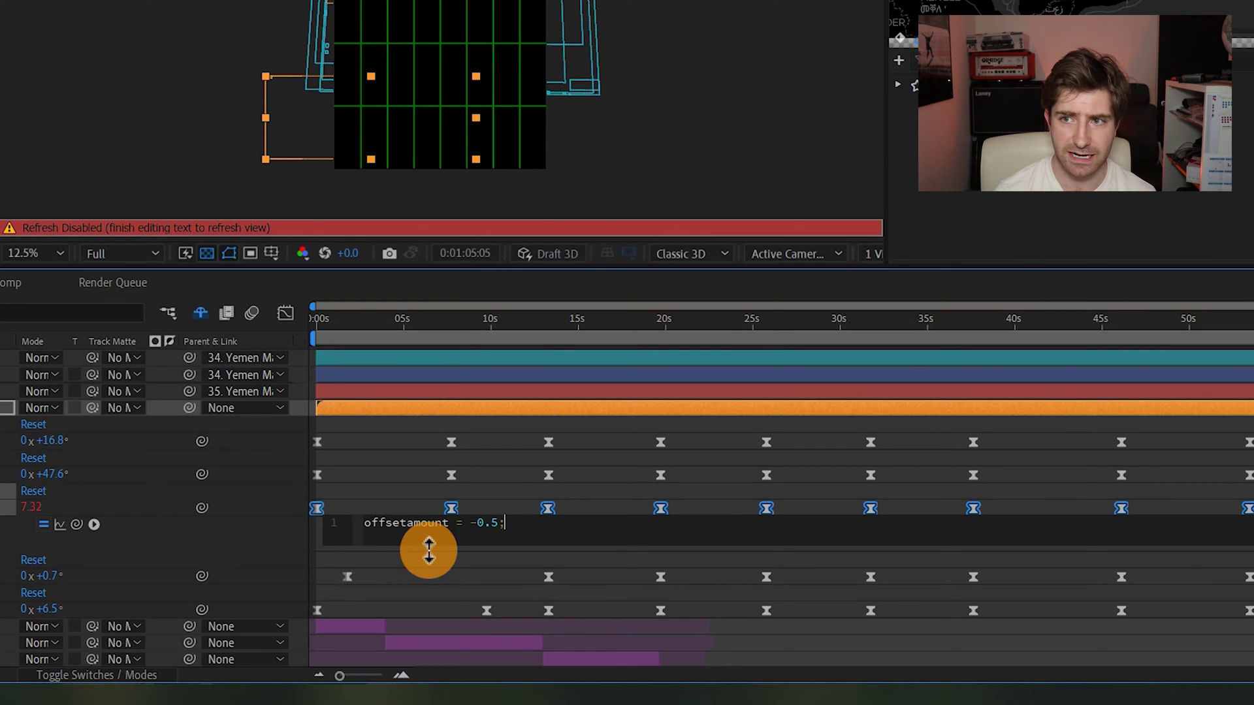
key("Return")
key("Return")
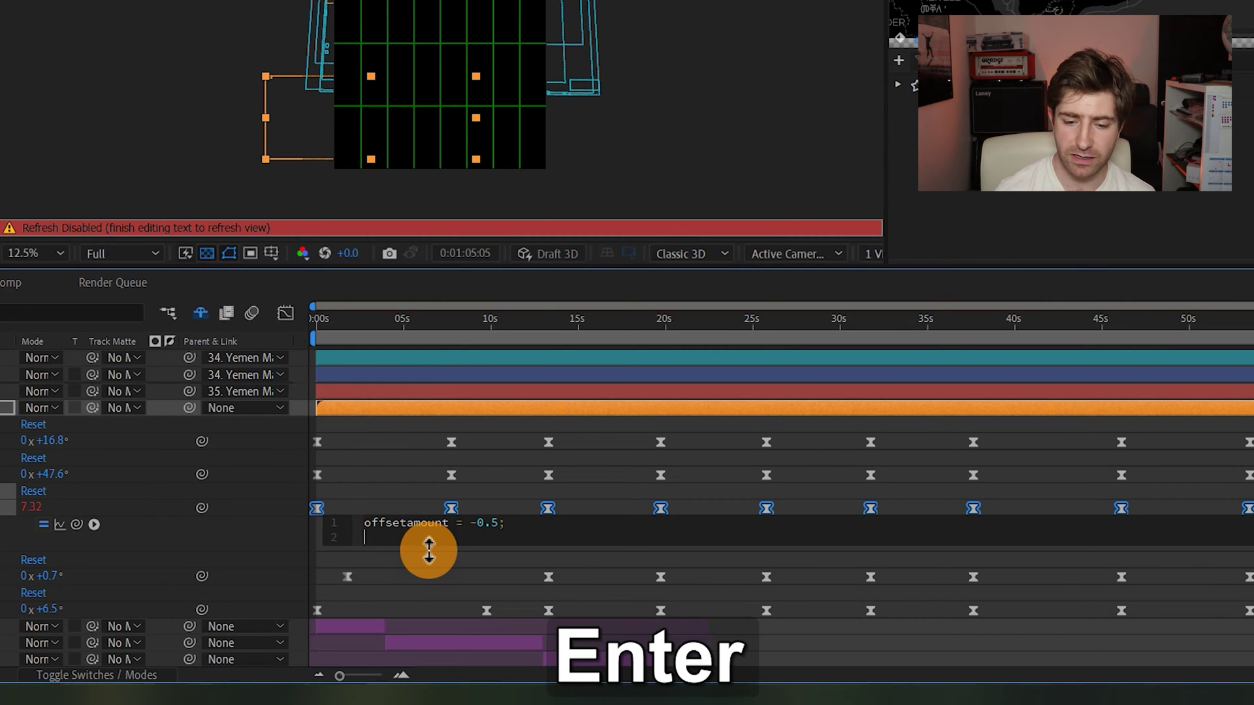
type("value + offsetam")
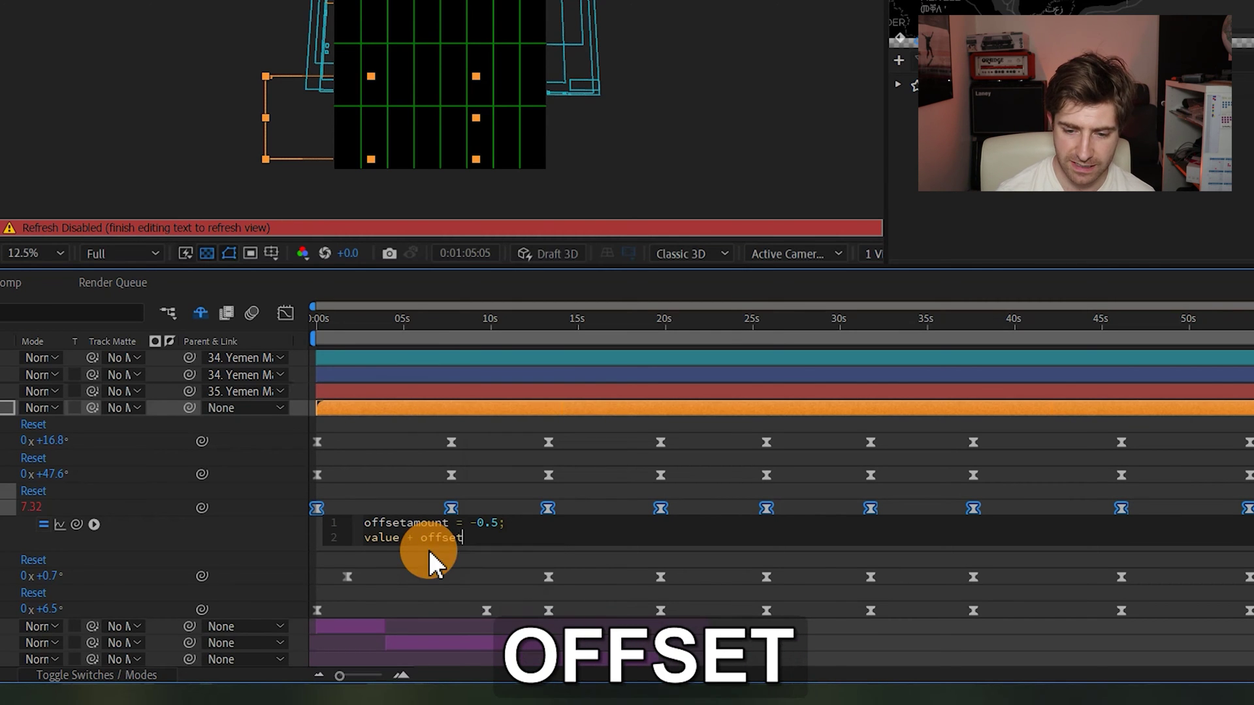
type("ount;")
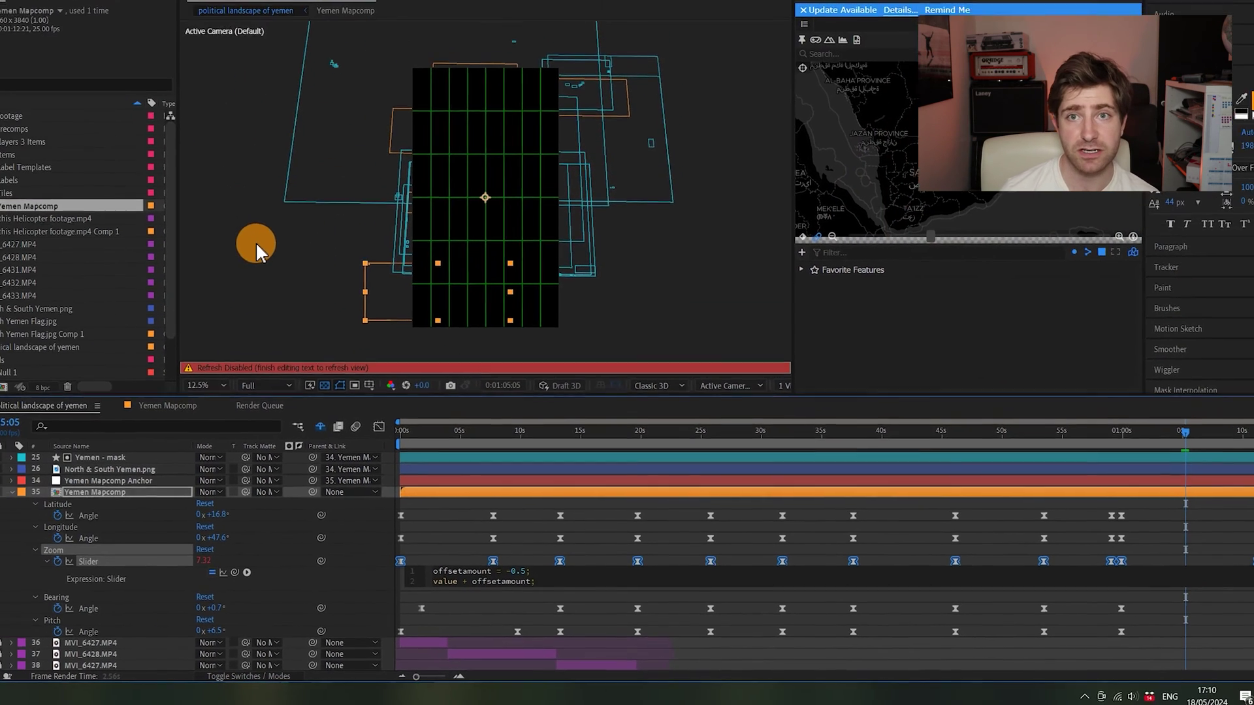
Commit the zoom expression so Zoom reads 6.82, check its keyframes, then deselect
left_click(256, 242)
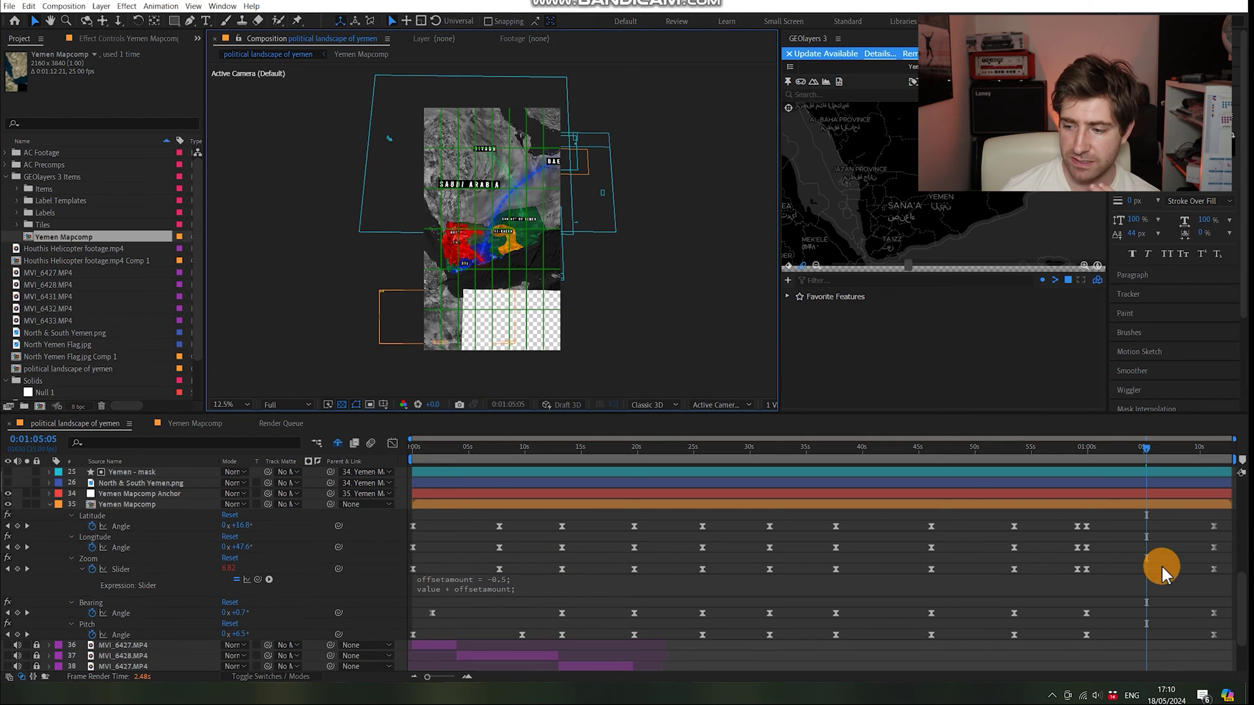
left_click_drag(1224, 566, 414, 572)
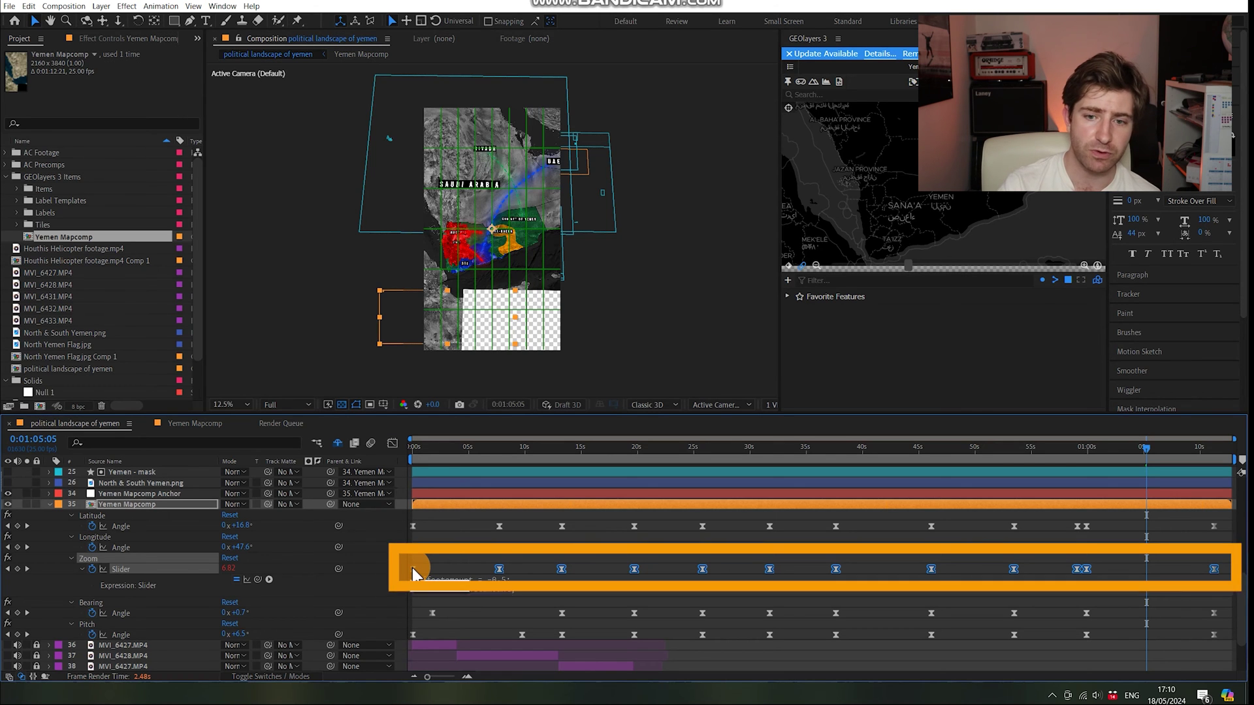
left_click(339, 275)
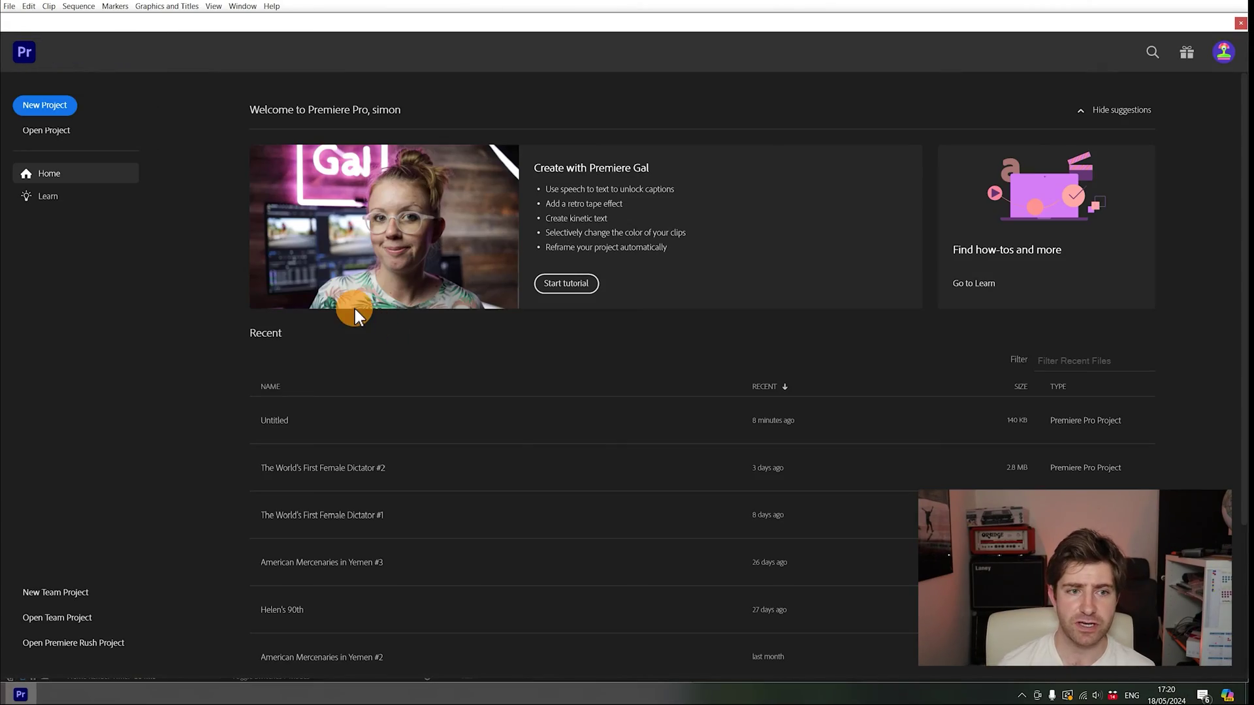
Create a new Untitled project from the Social Media Template Project, replacing the existing file
left_click(63, 108)
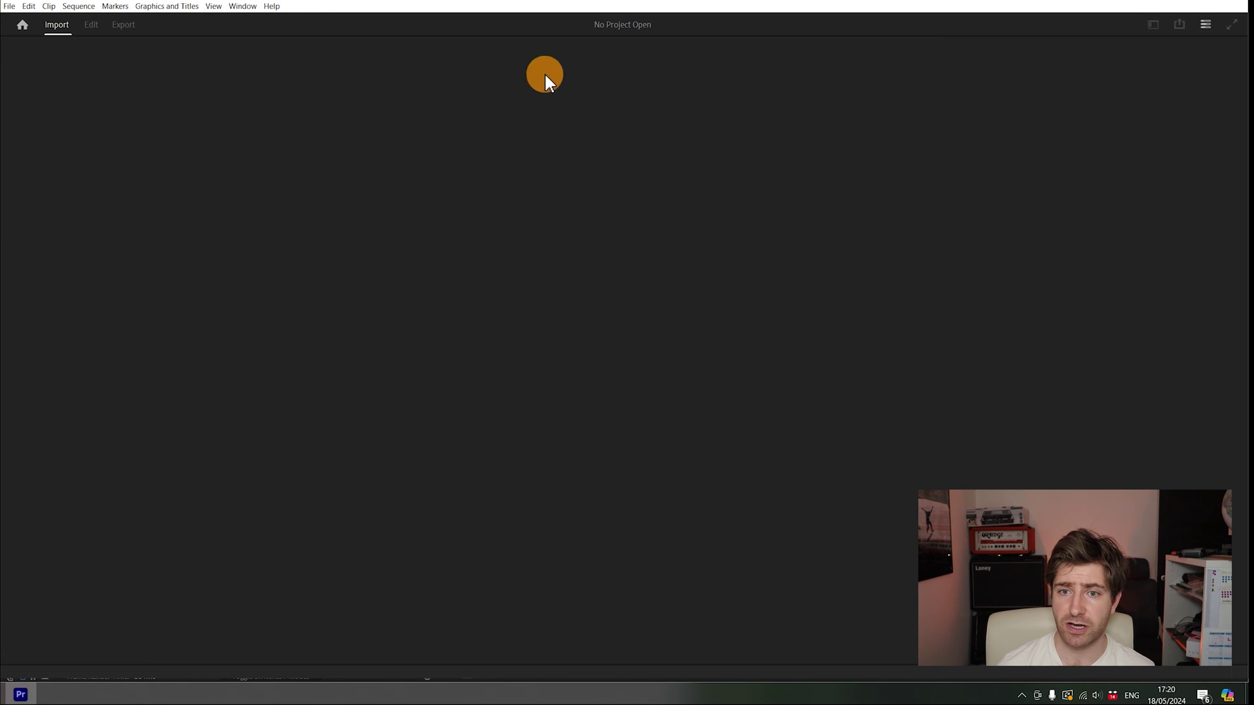
left_click(695, 59)
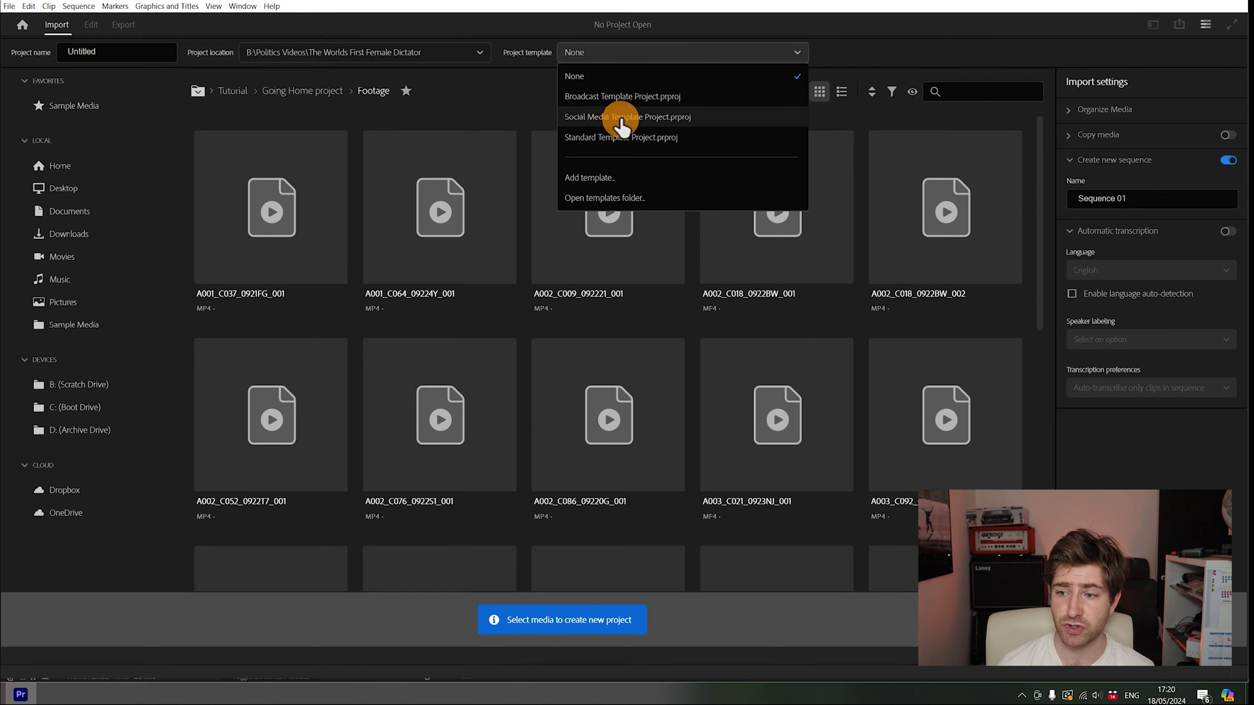
key("Escape")
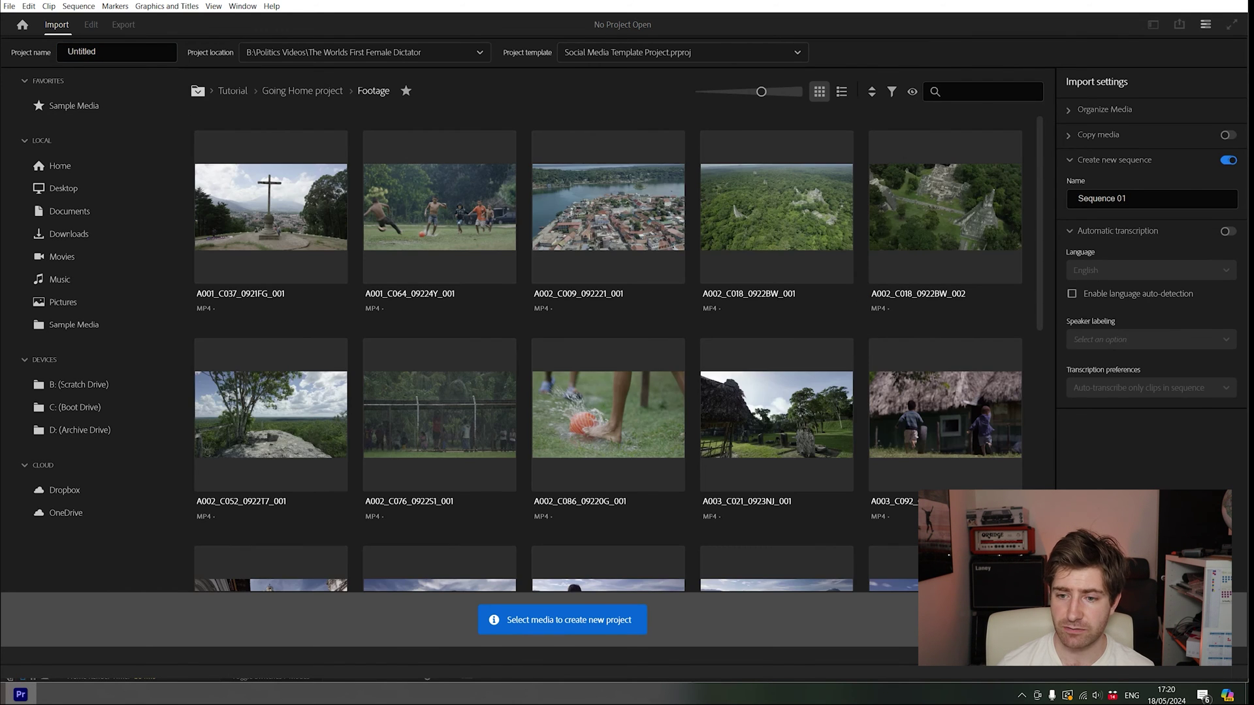
left_click(680, 354)
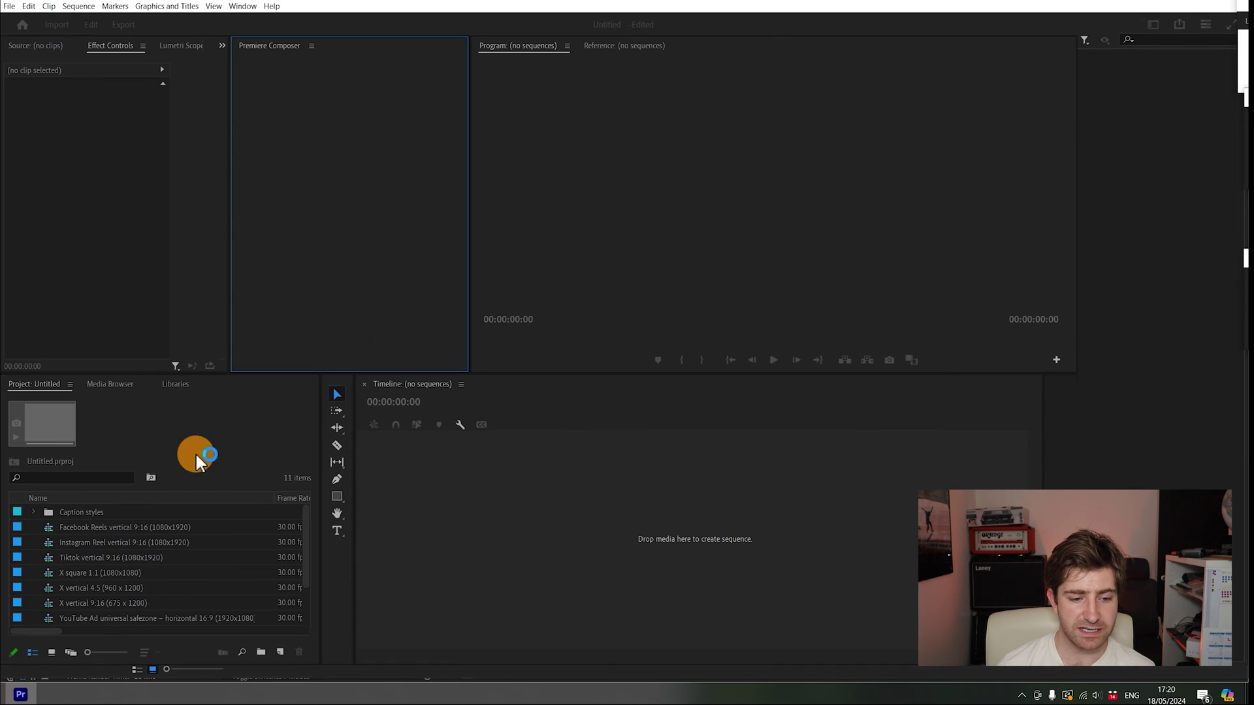
Inspect the Tiktok vertical 9:16 sequence preset: 1080×1920, 30 fps, 48000 Hz stereo
left_click(104, 559)
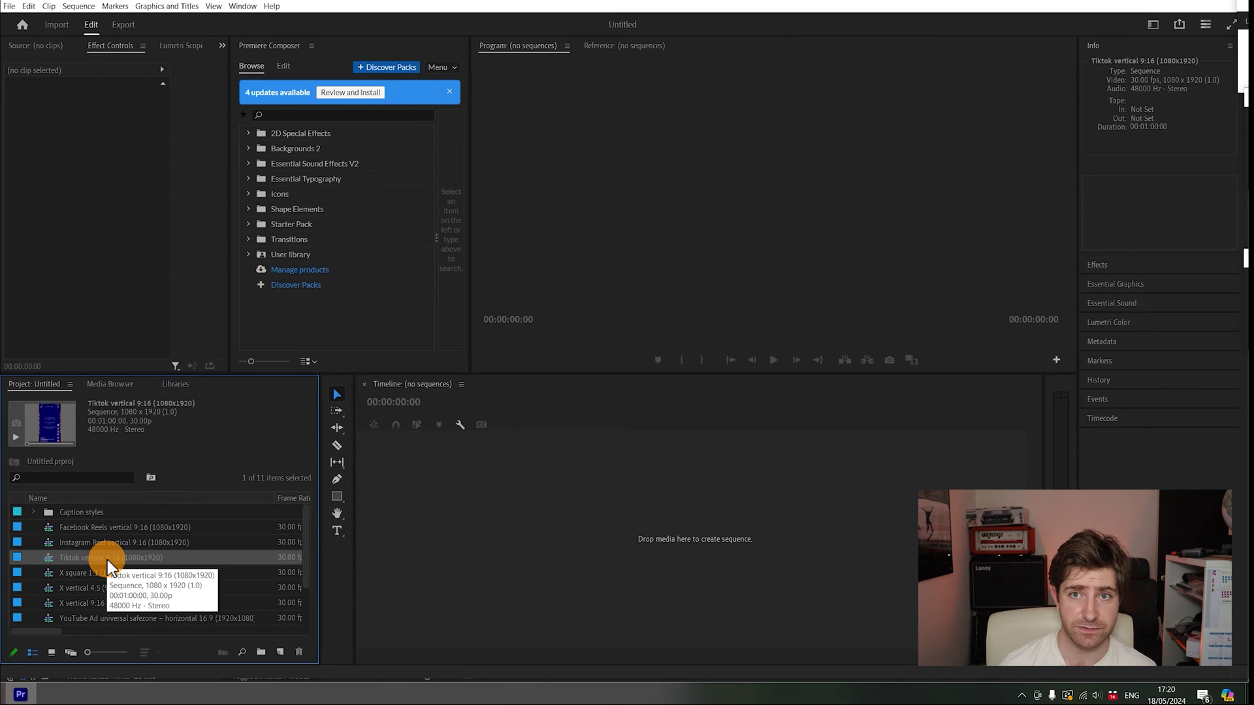
scroll(106, 581, "down", 1)
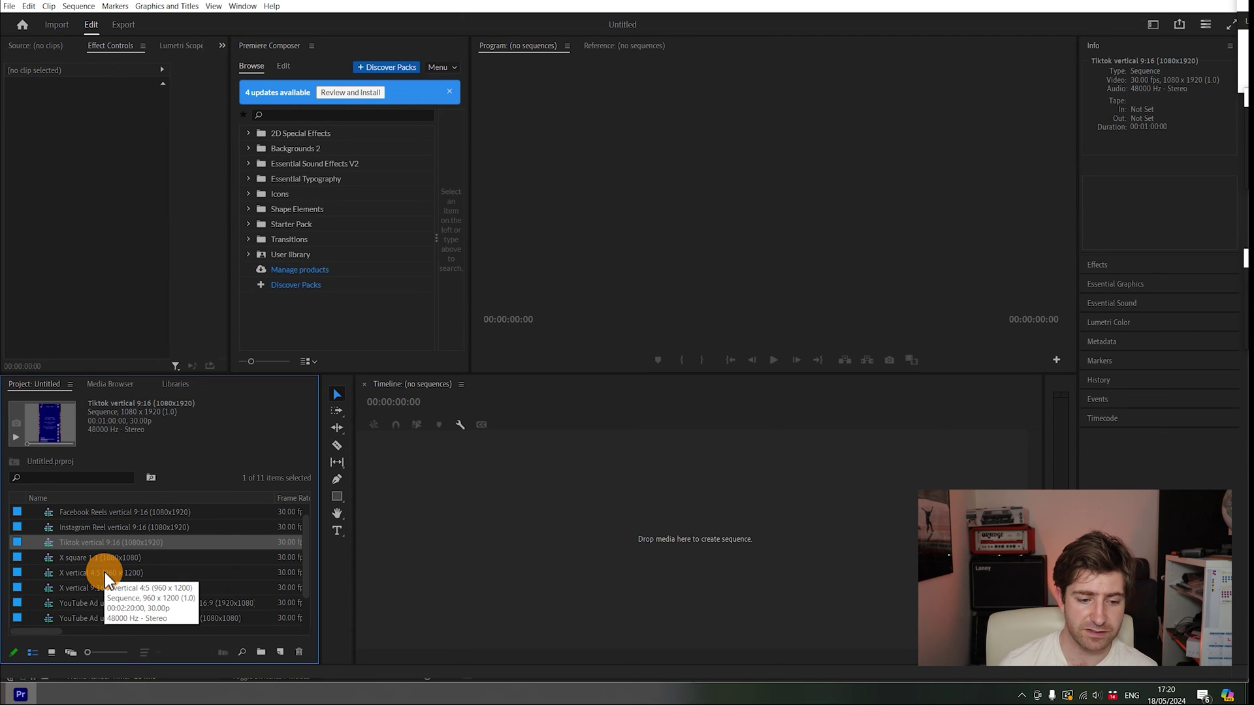
left_click(389, 451)
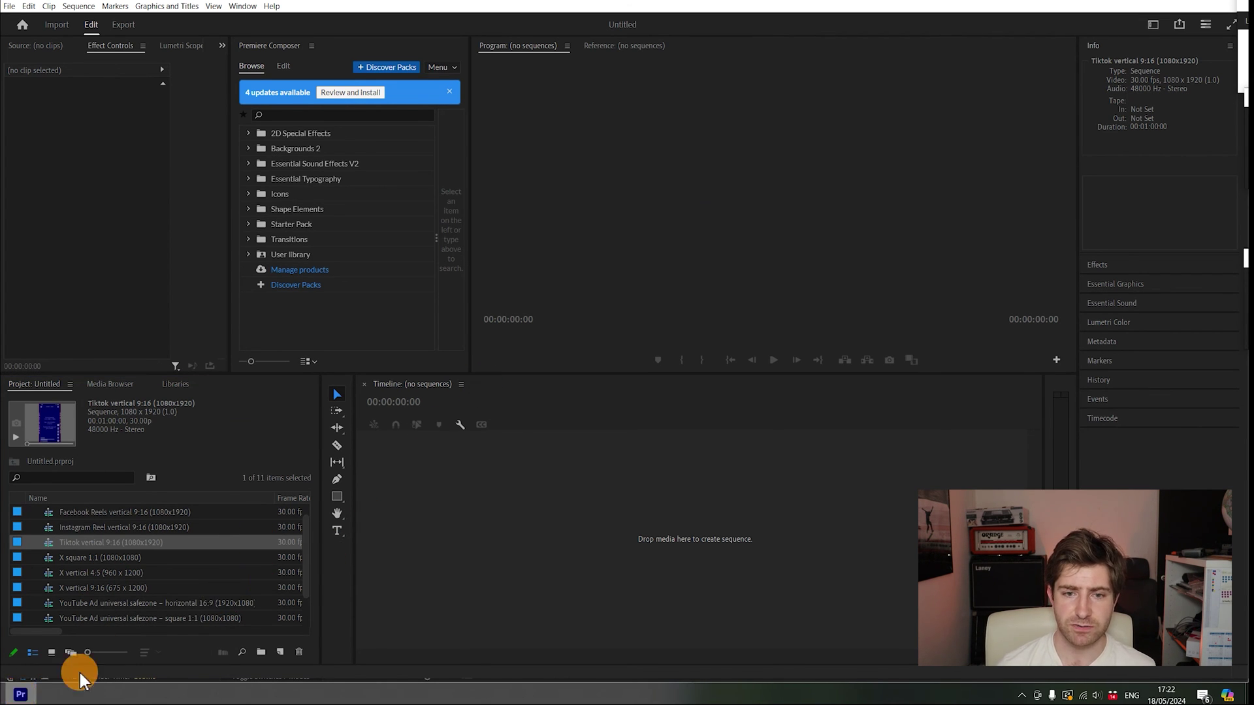
Add the YouTube Shorts vertical 9-16 overlay PNG as a layer in political landscape of yemen
key("alt+Tab")
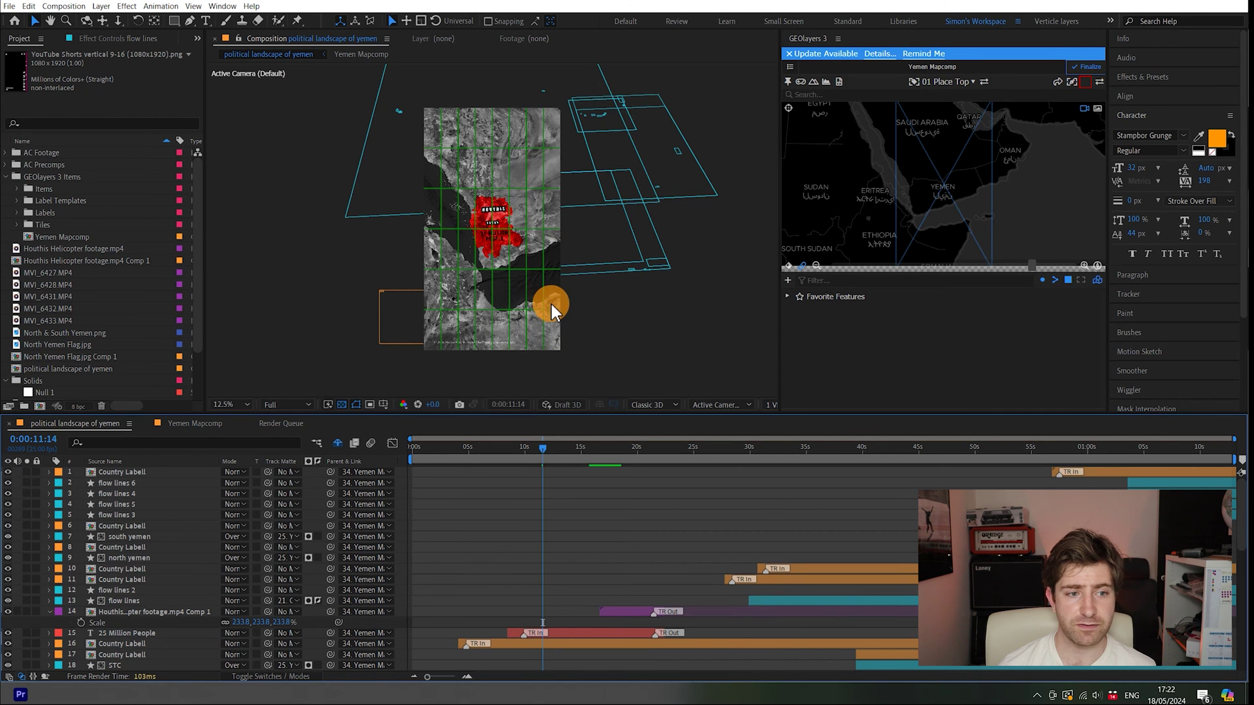
key("alt+Tab")
left_click(267, 234)
left_click_drag(268, 234, 712, 233)
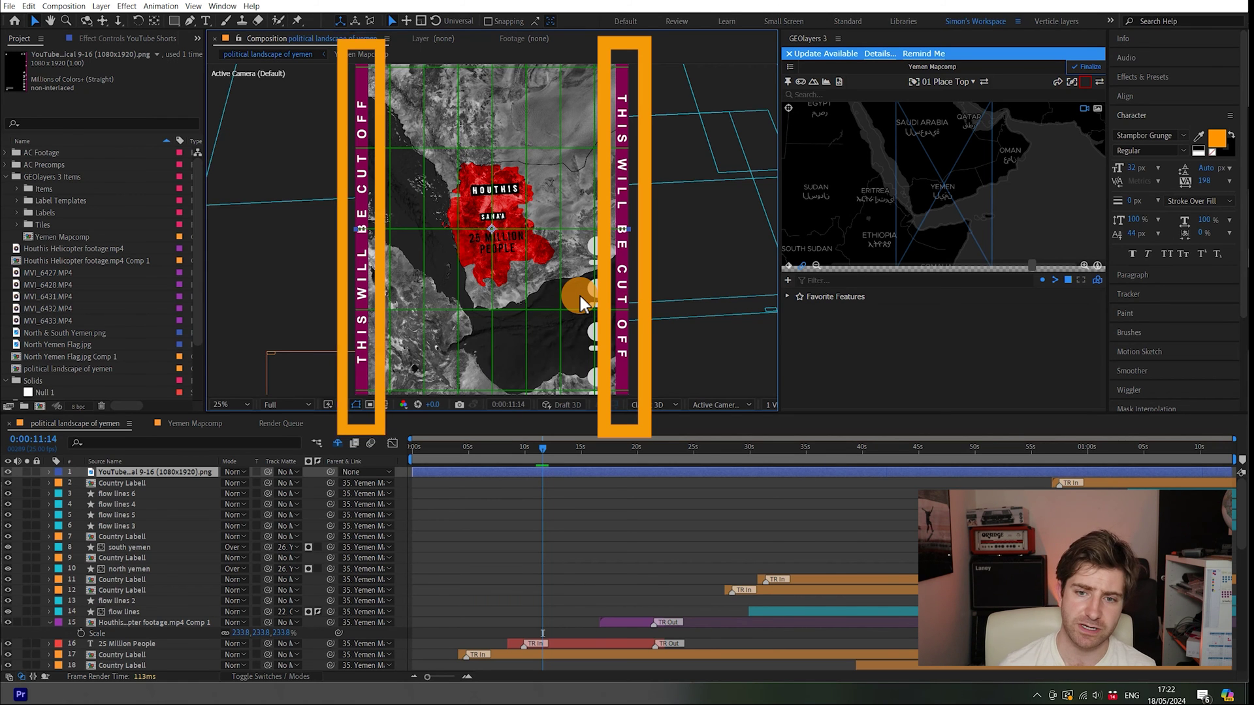
key("comma")
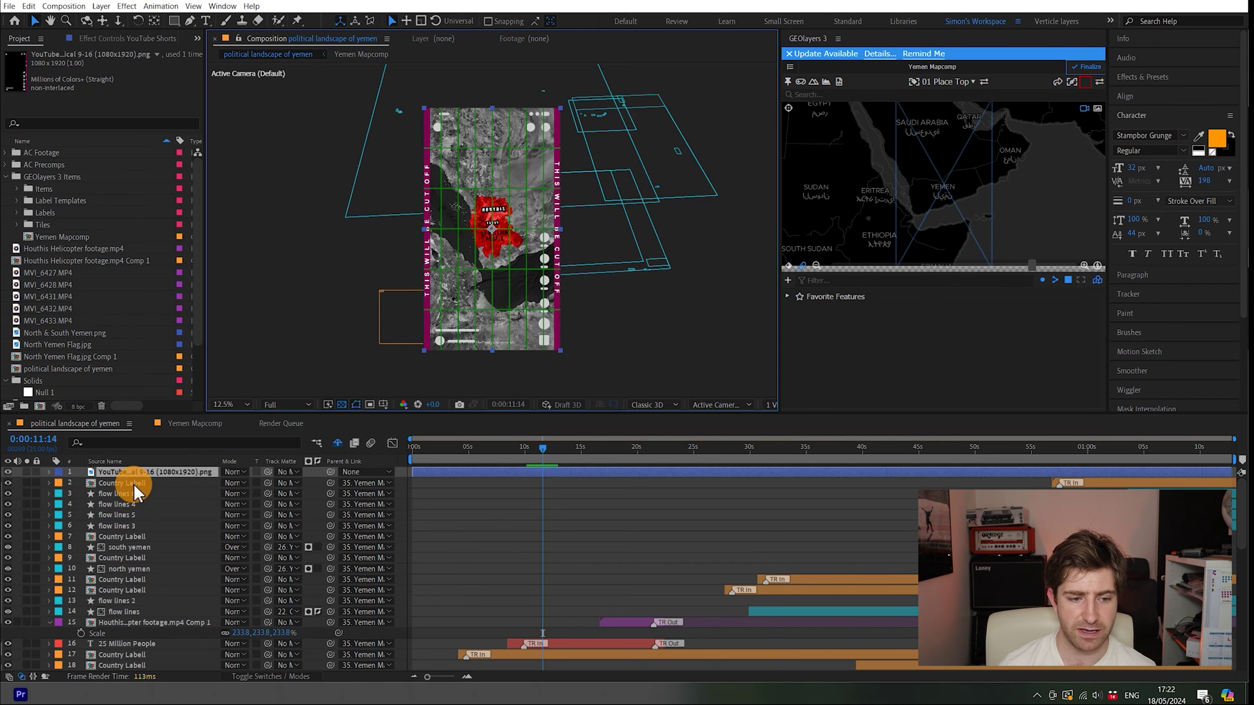
left_click(8, 472)
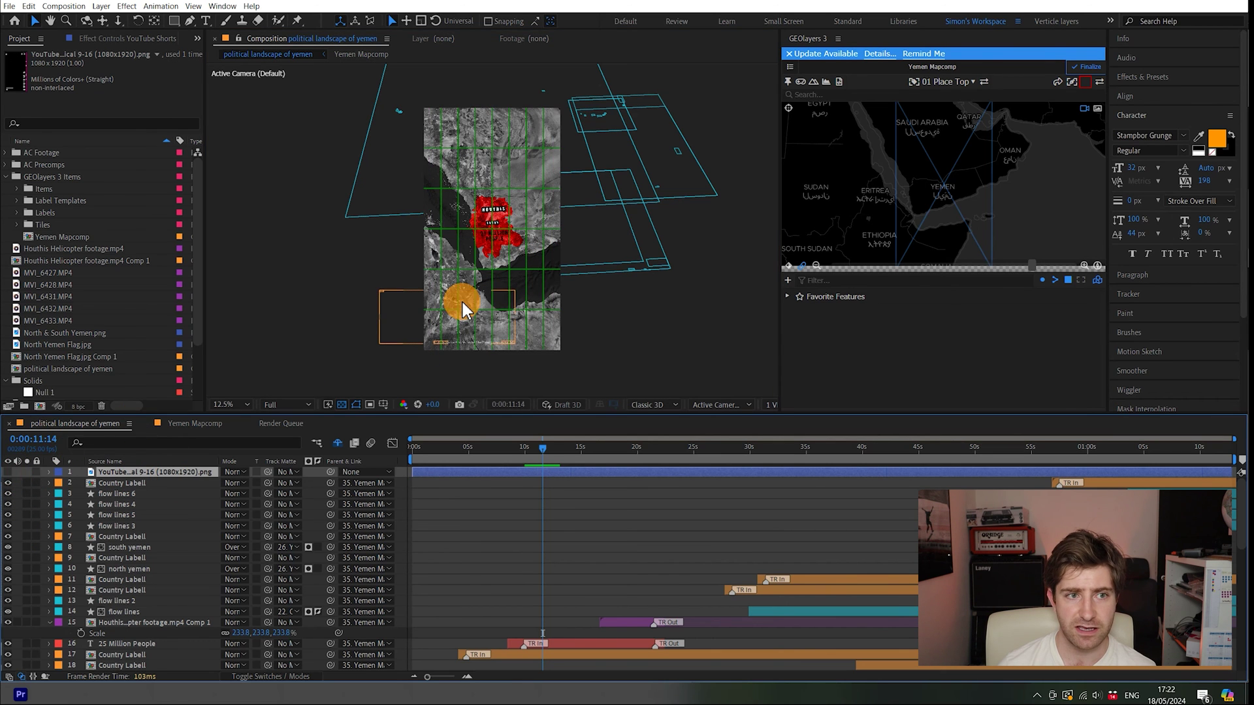
left_click(10, 5)
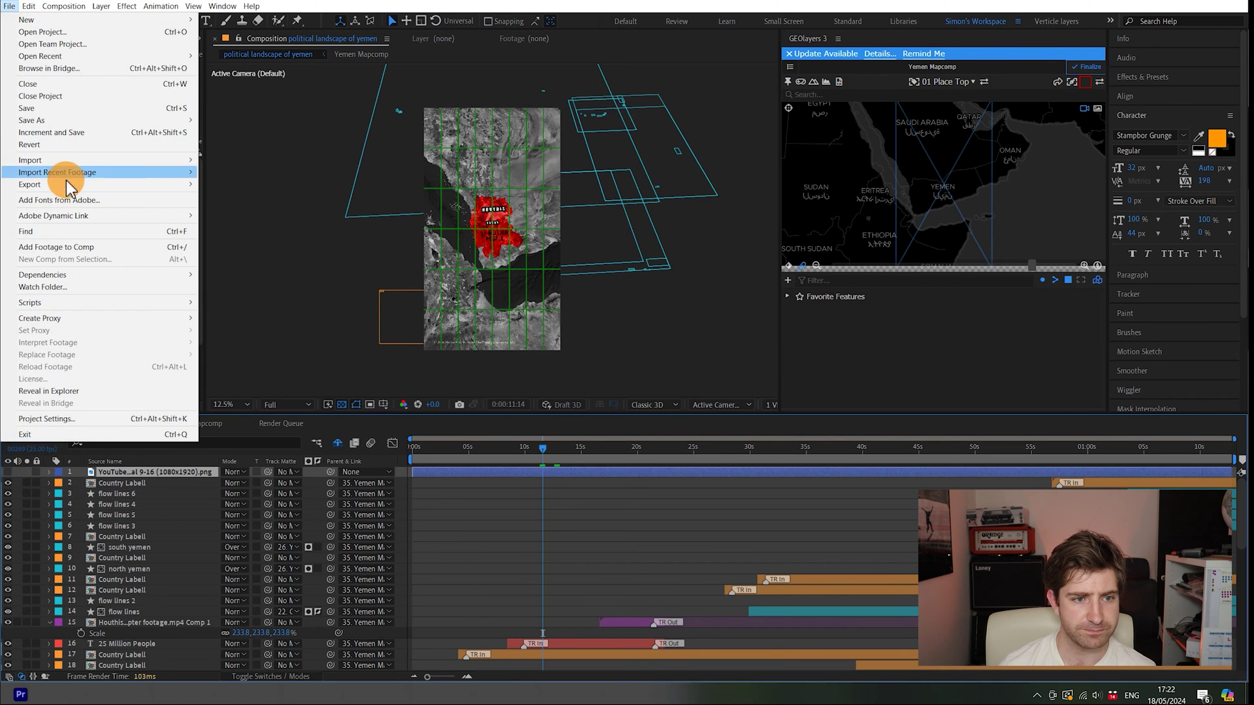
mouse_move(60, 188)
left_click(243, 191)
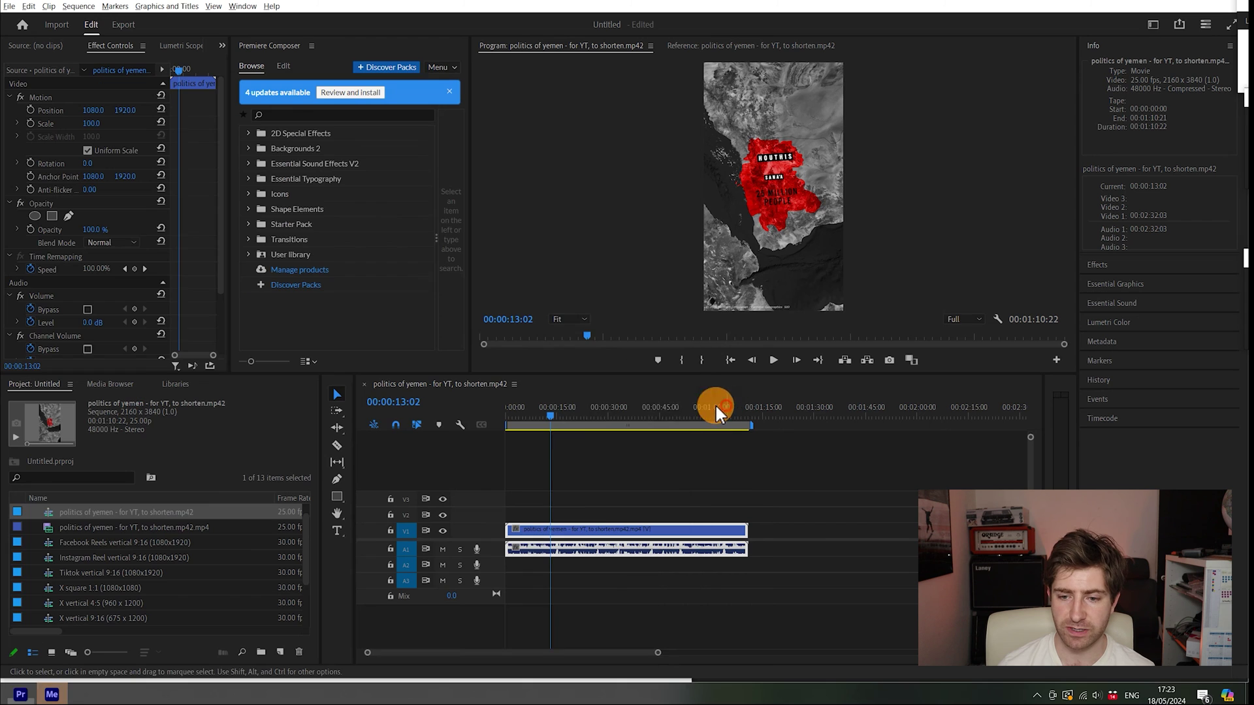
Jump later in the map video and switch Premiere to the Captions and Graphics workspace
left_click(584, 406)
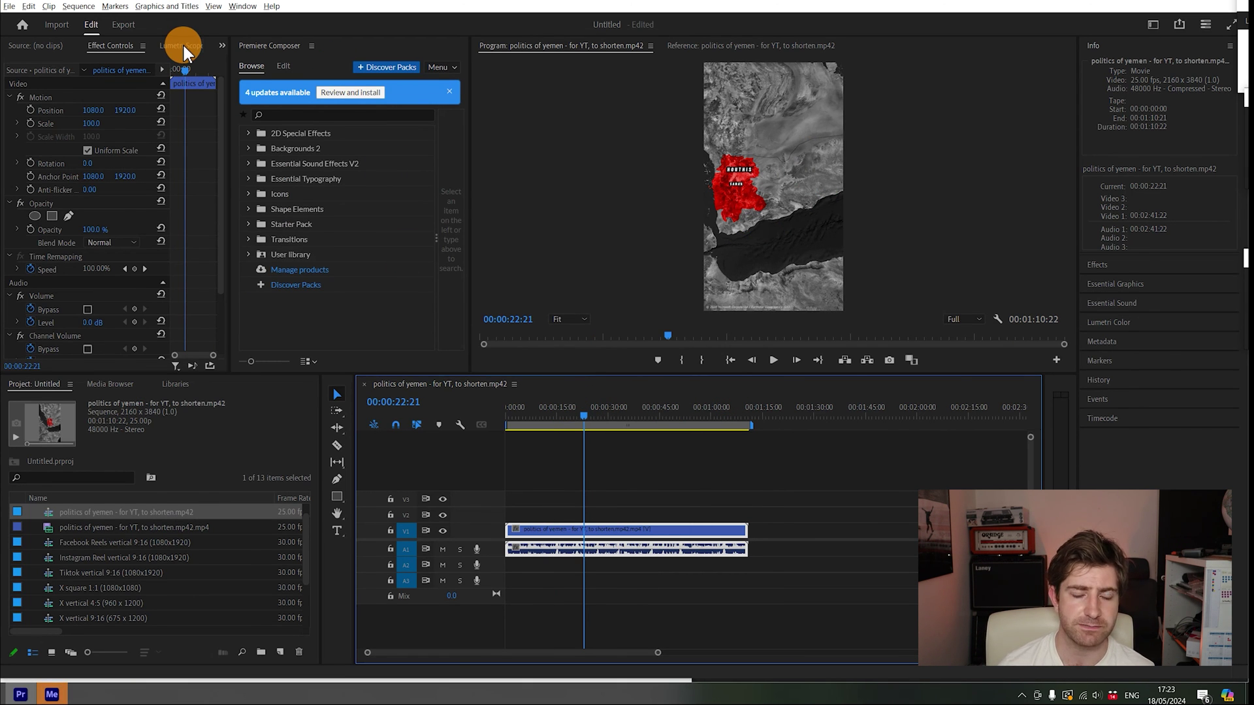
left_click(240, 7)
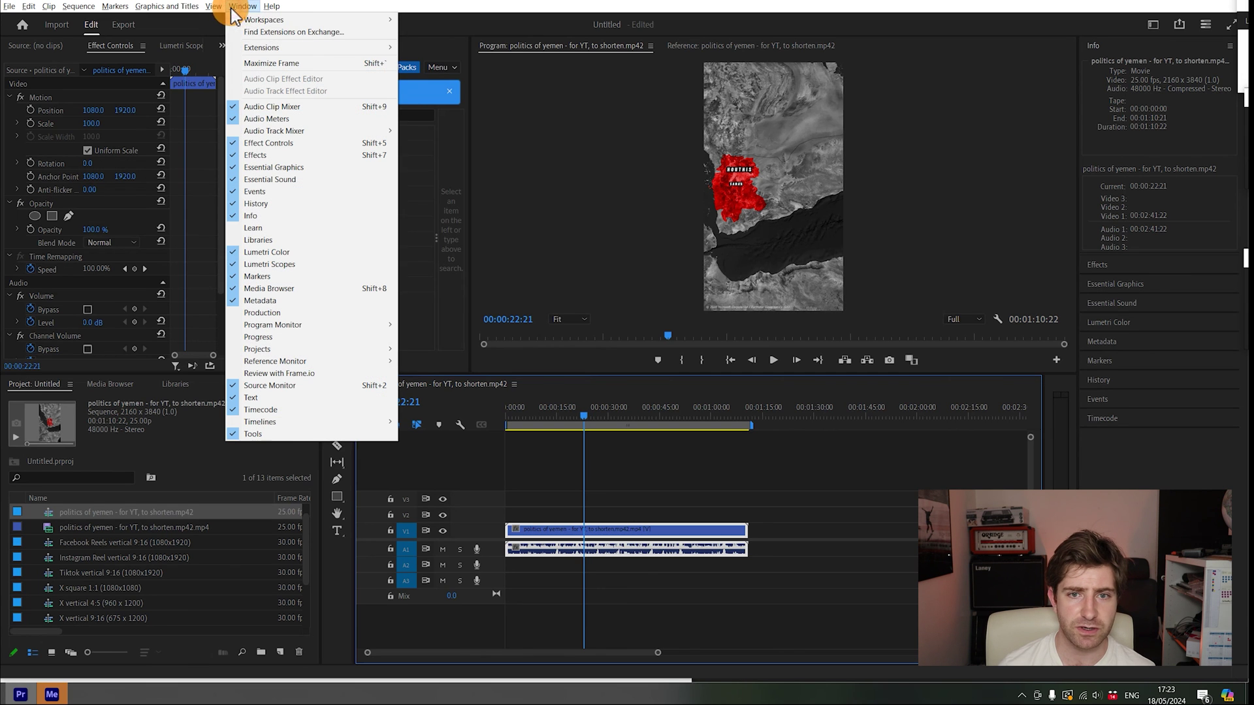
mouse_move(243, 20)
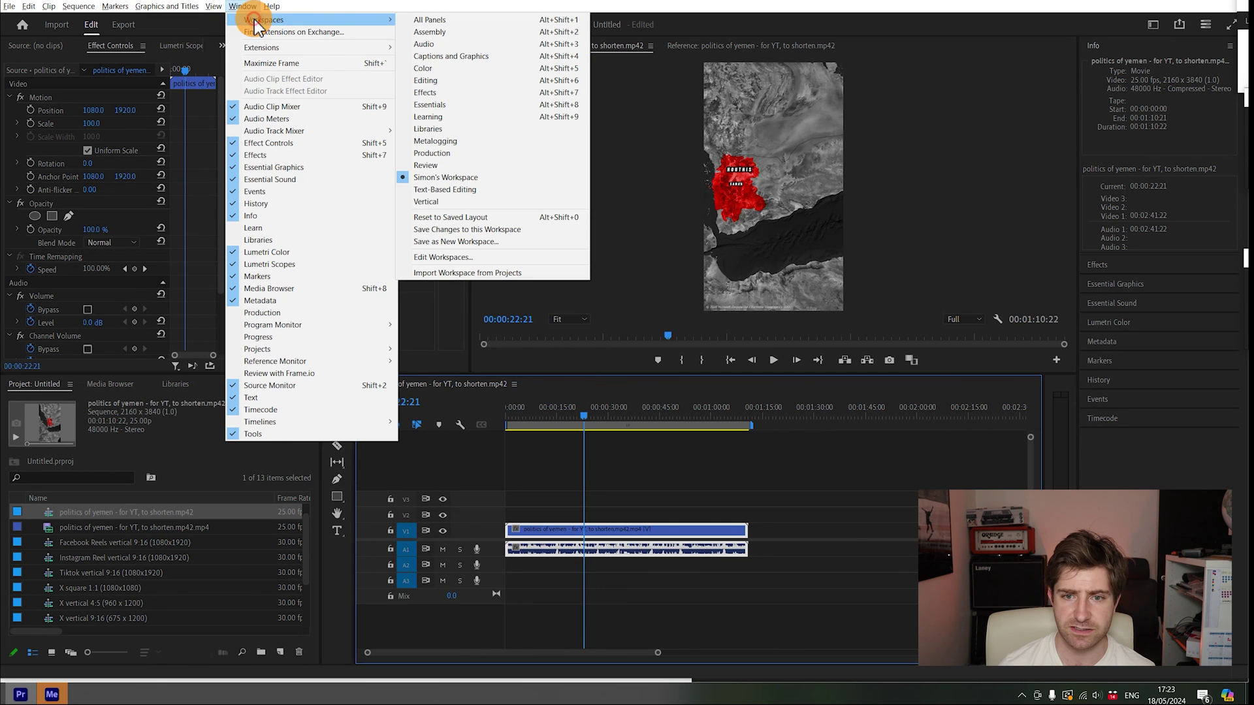
left_click(452, 190)
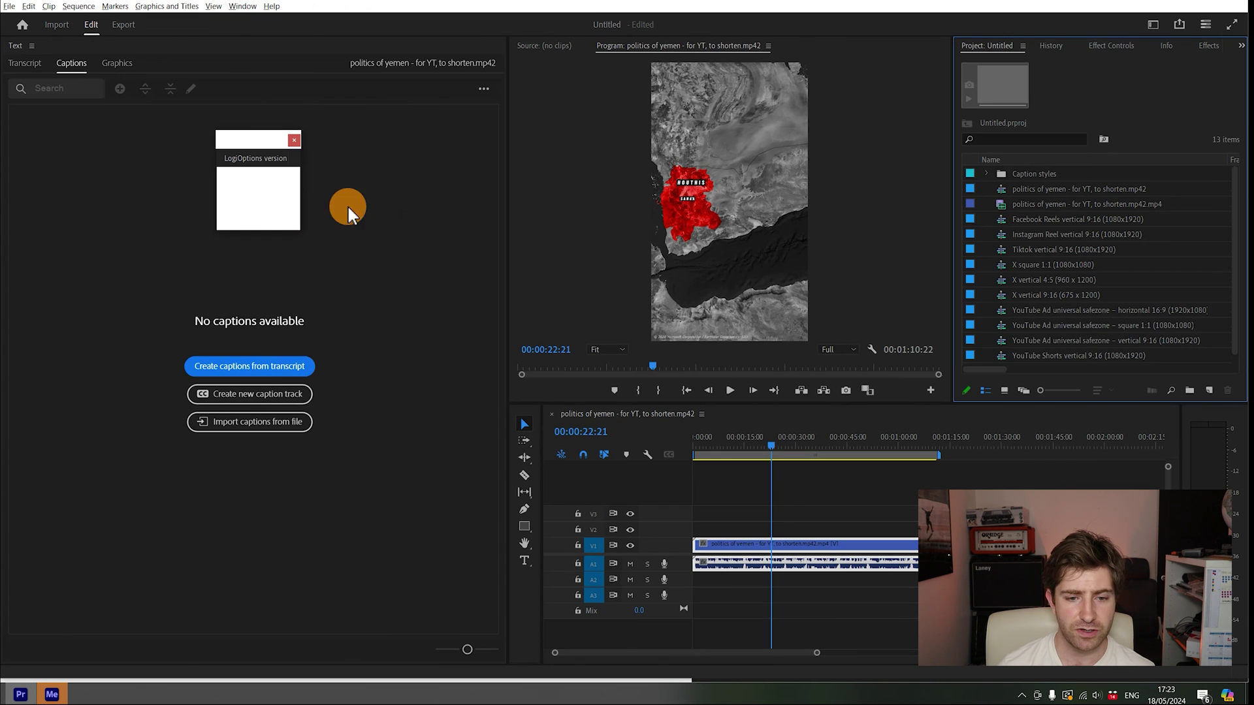
Transcribe the map video's narration in the Text panel's Transcript view
left_click(258, 371)
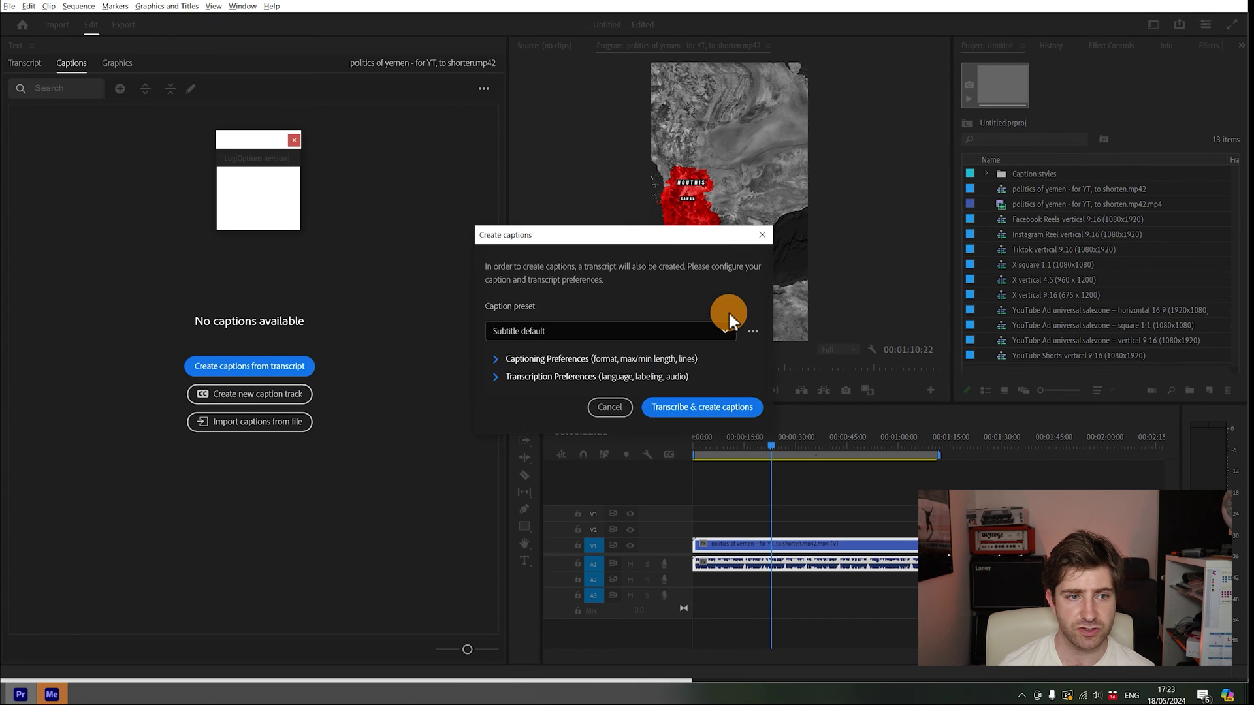
left_click(761, 236)
left_click(13, 68)
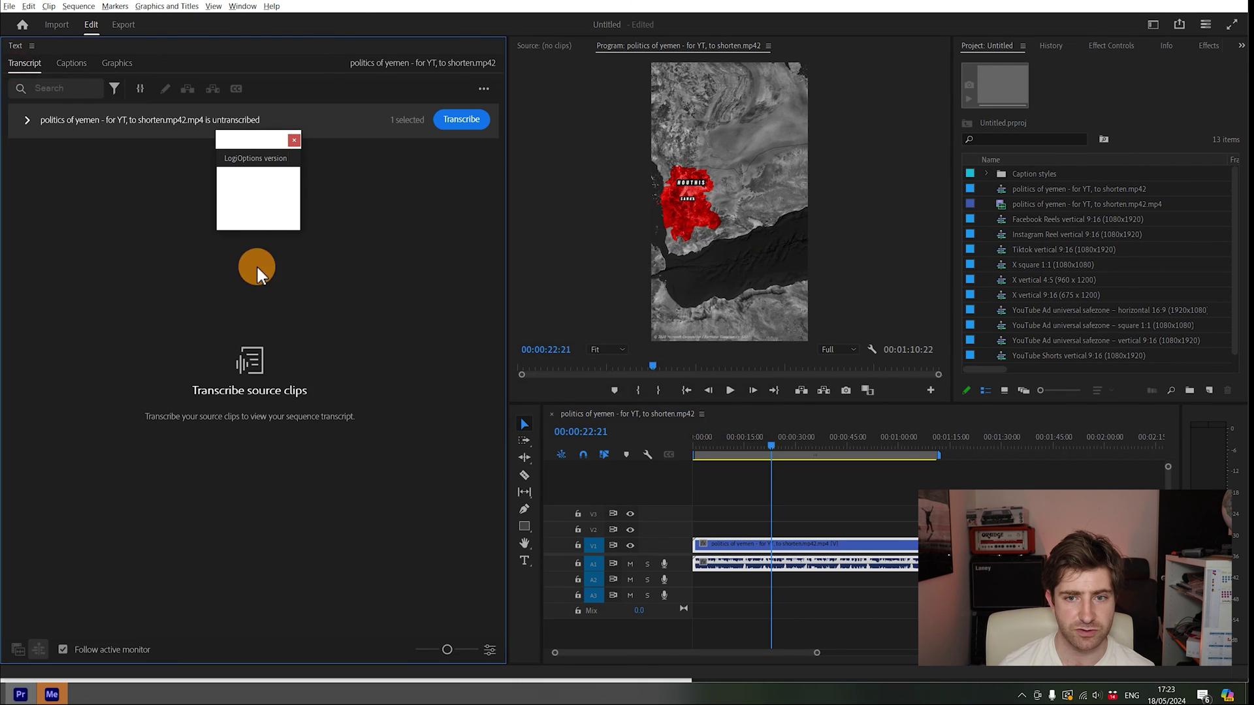
left_click(457, 120)
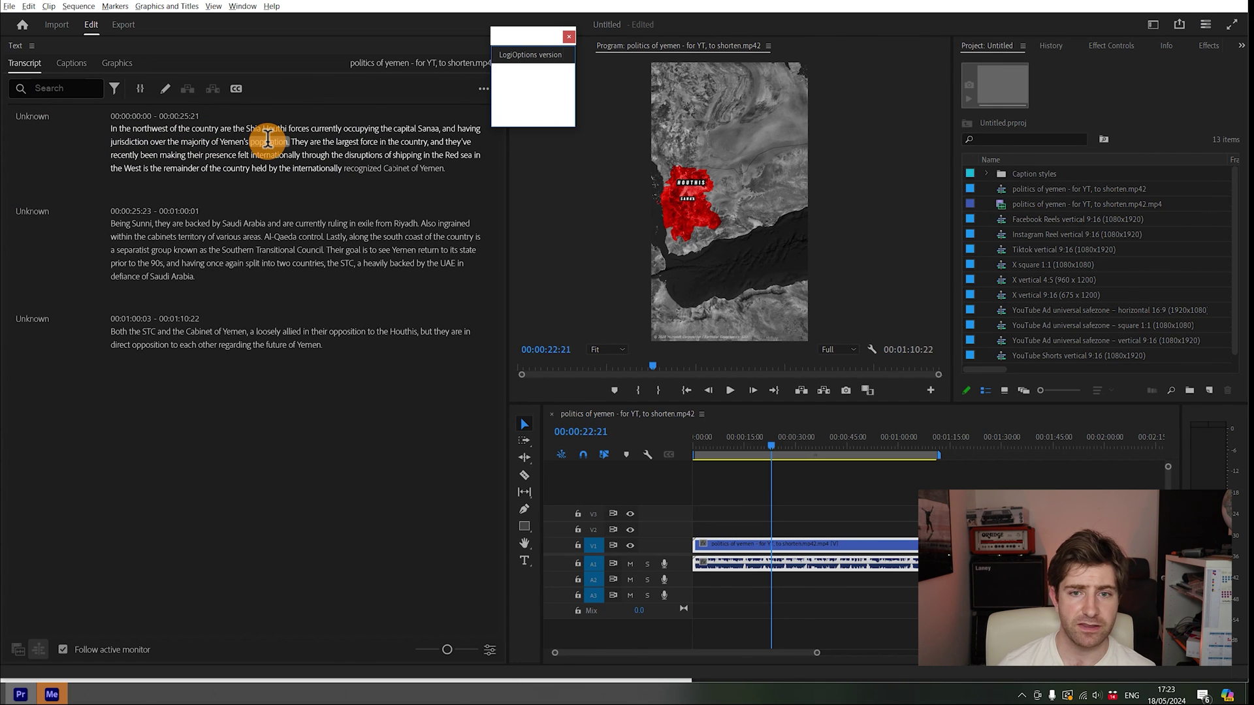
Generate subtitle captions from the transcript and select the caption at the playhead
left_click(73, 63)
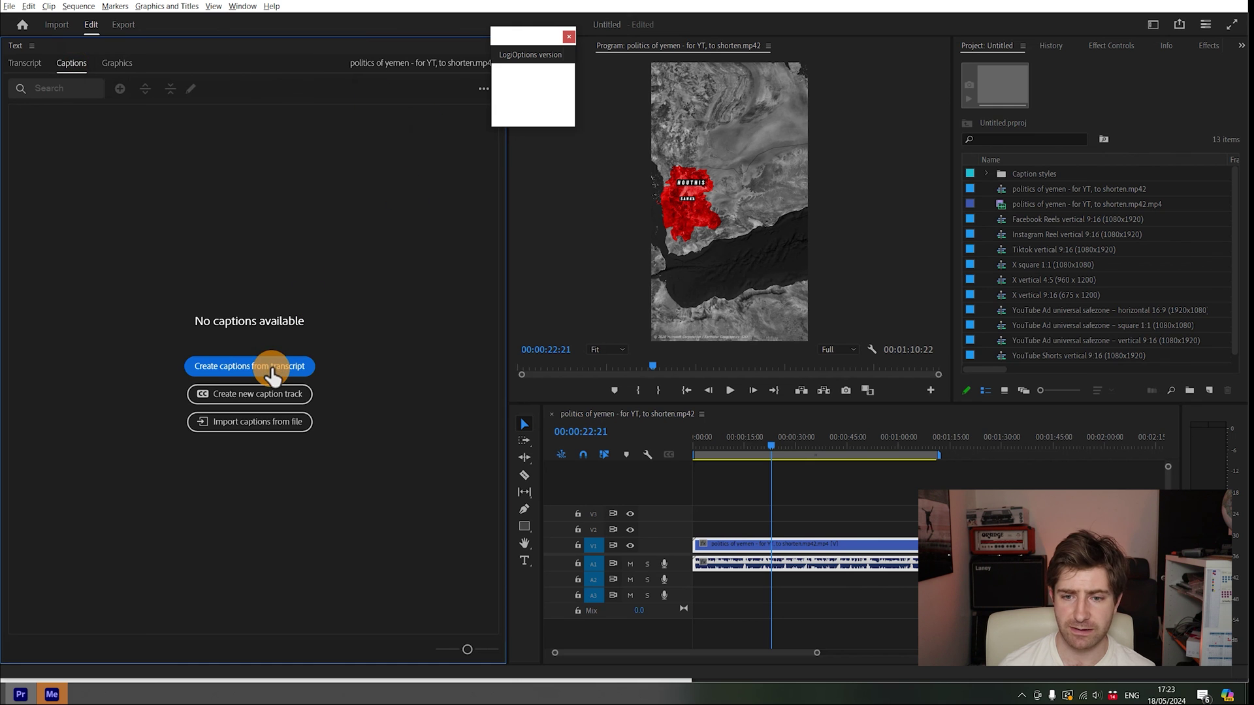
left_click(273, 375)
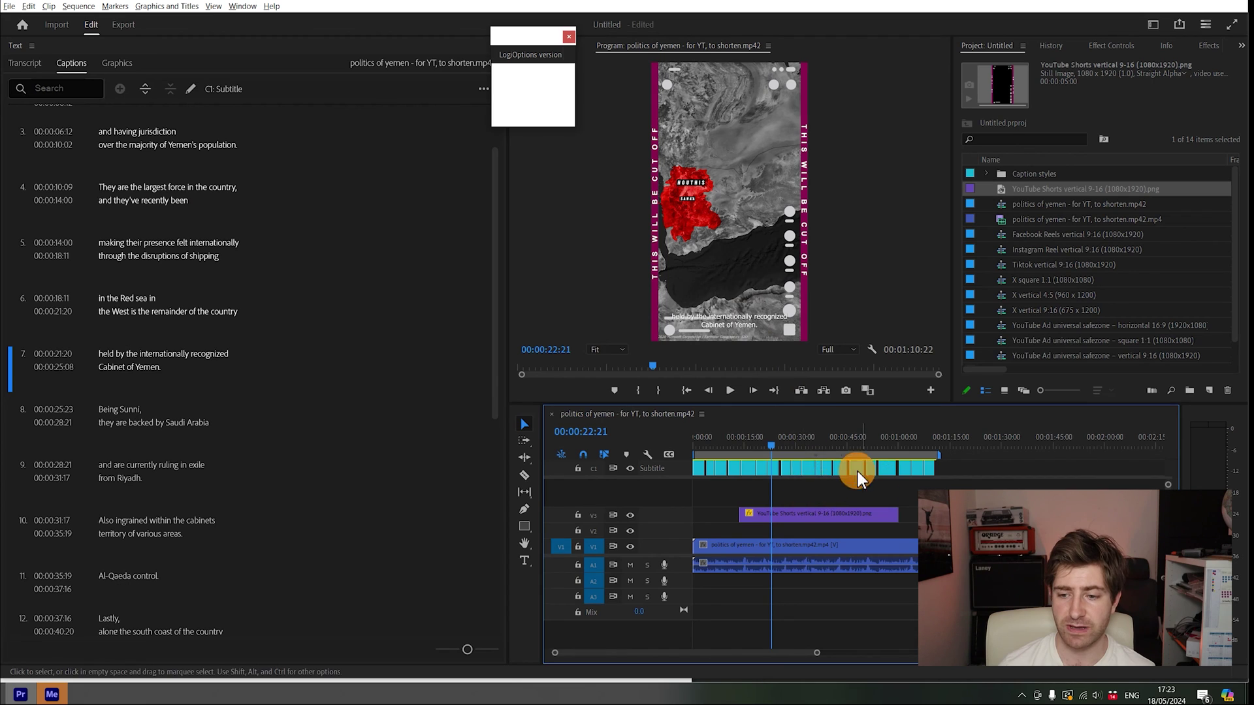
left_click(773, 468)
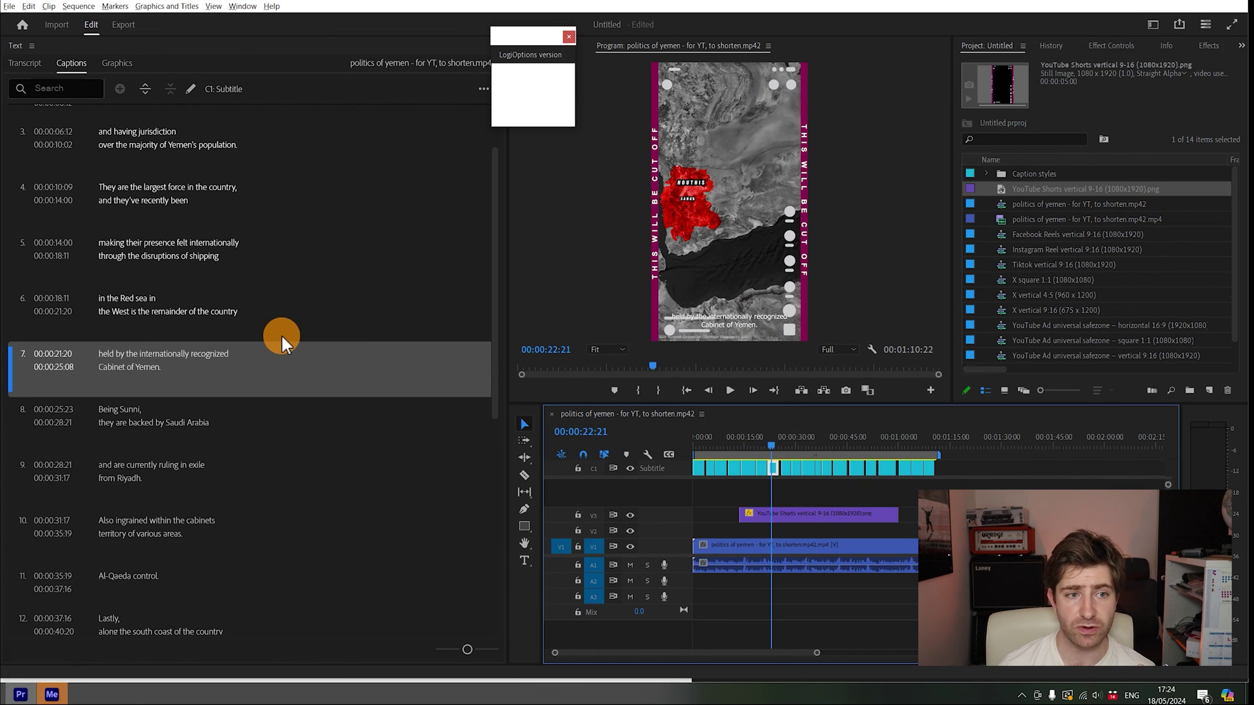
Return to the editing workspace showing the Subtitle track above the Shorts overlay and map clip
left_click(447, 180)
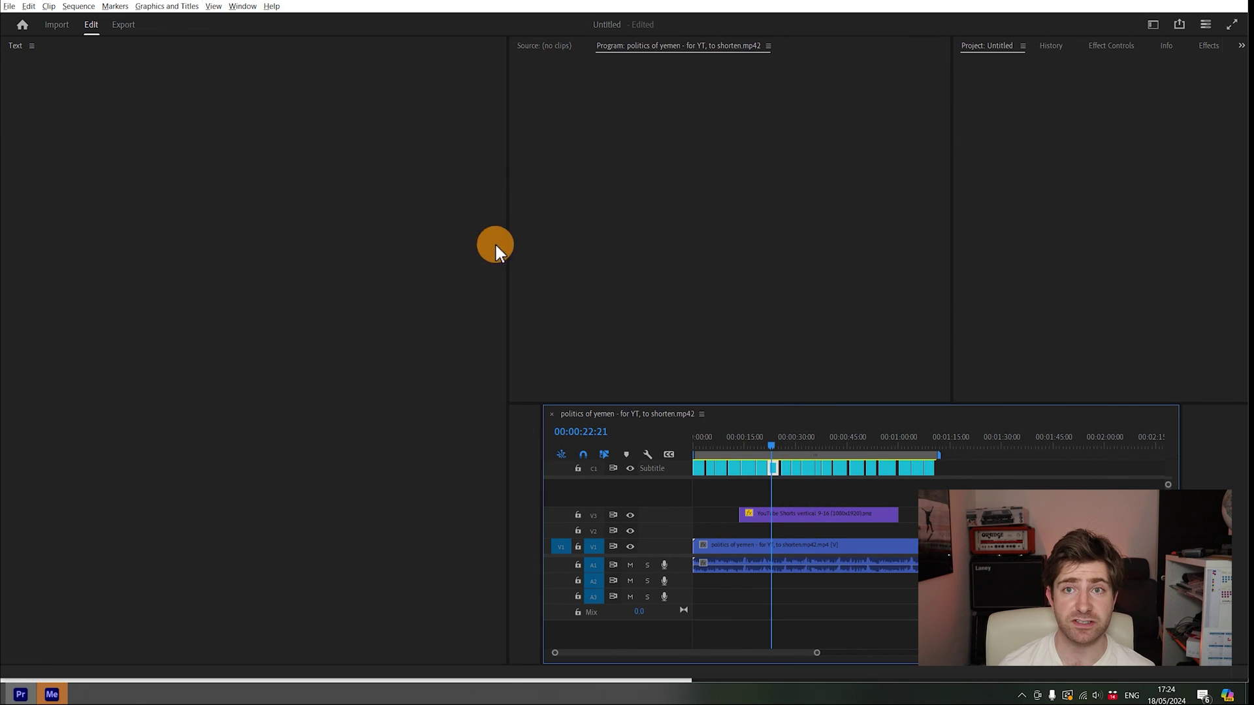